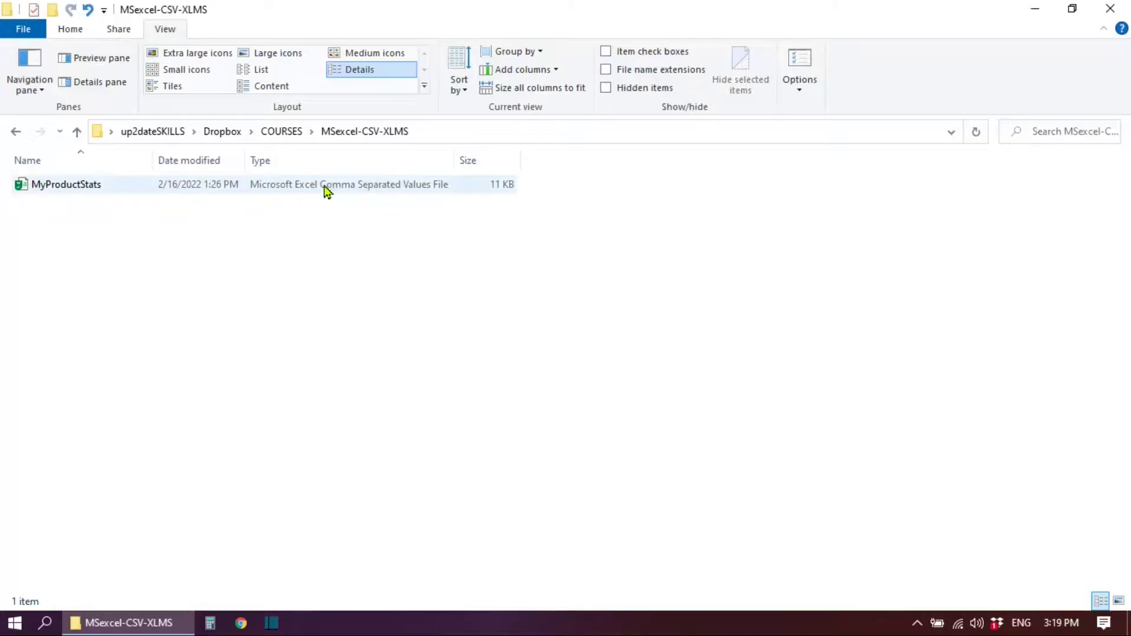
# Open the MyProductStats CSV file in Excel from File Explorer
pyautogui.click(87, 186)
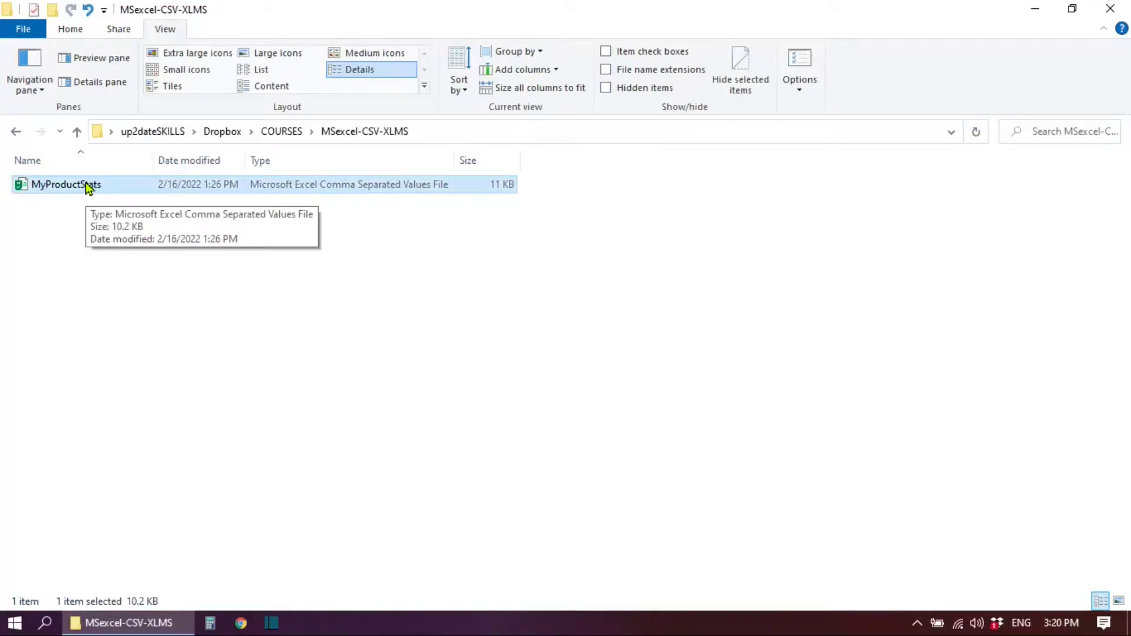
pyautogui.doubleClick(88, 186)
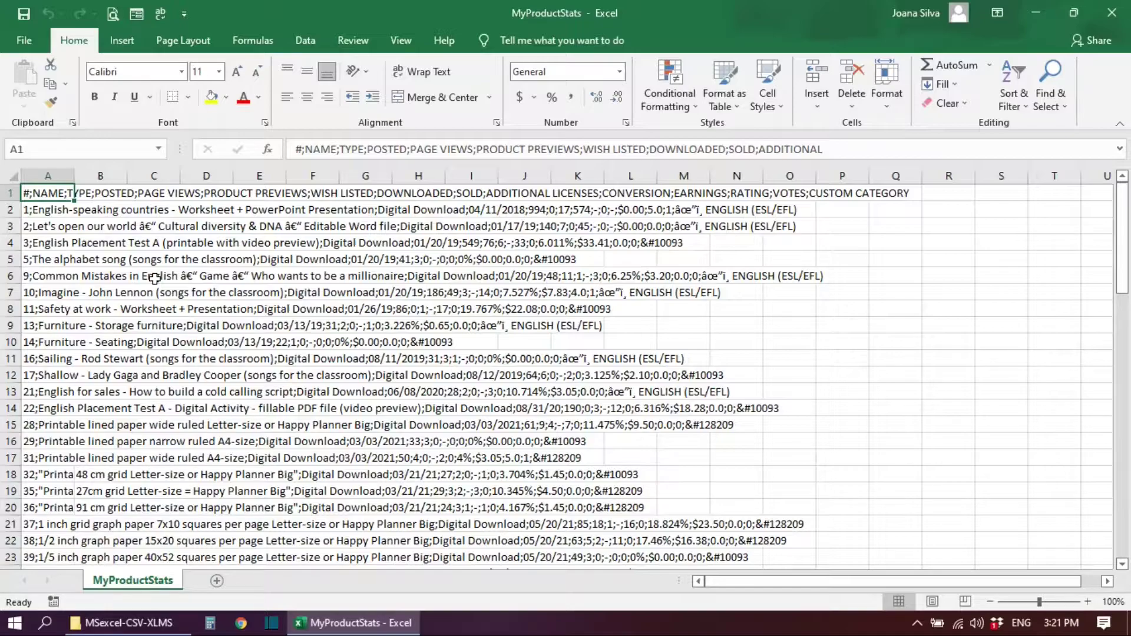
# Select column A and start Text to Columns from the Data ribbon, keeping Delimited as the data type
pyautogui.click(45, 168)
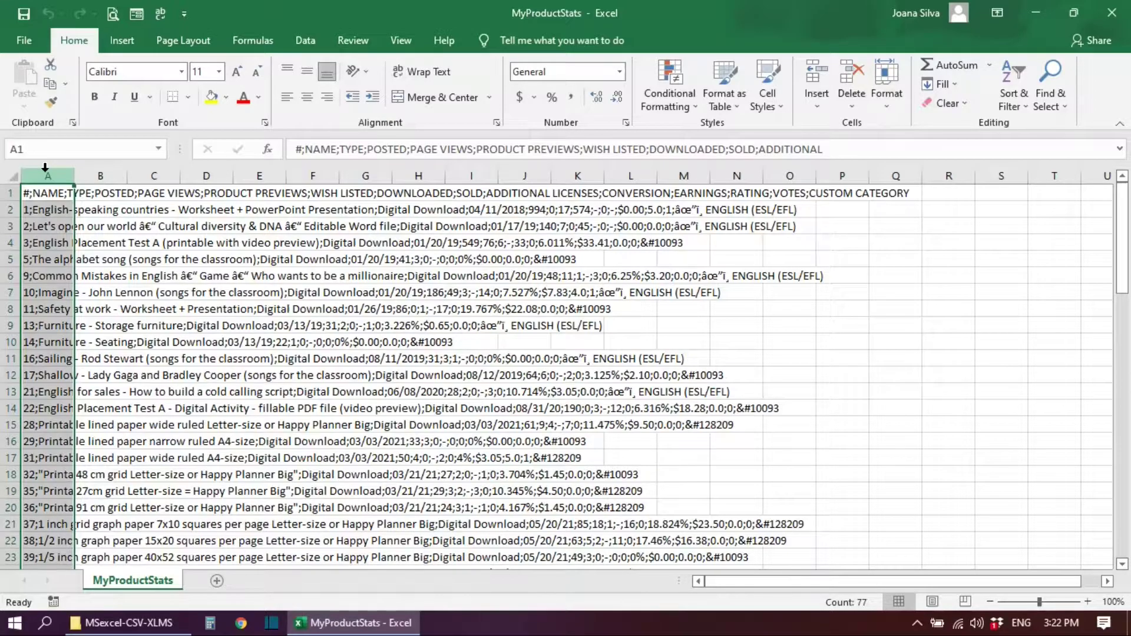
pyautogui.click(305, 43)
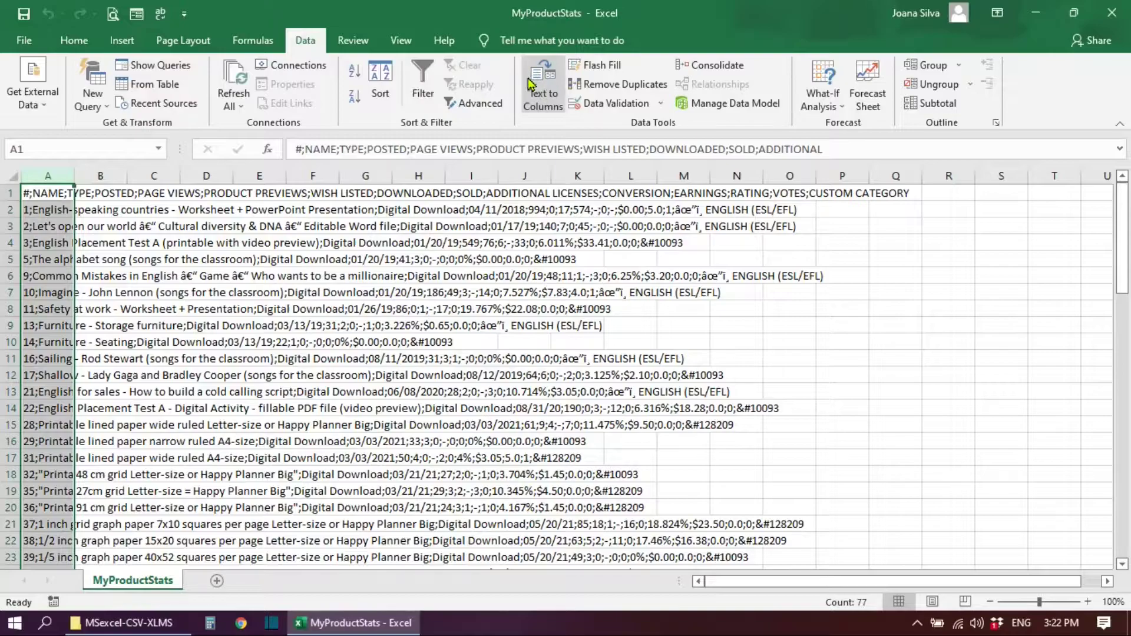
pyautogui.click(550, 80)
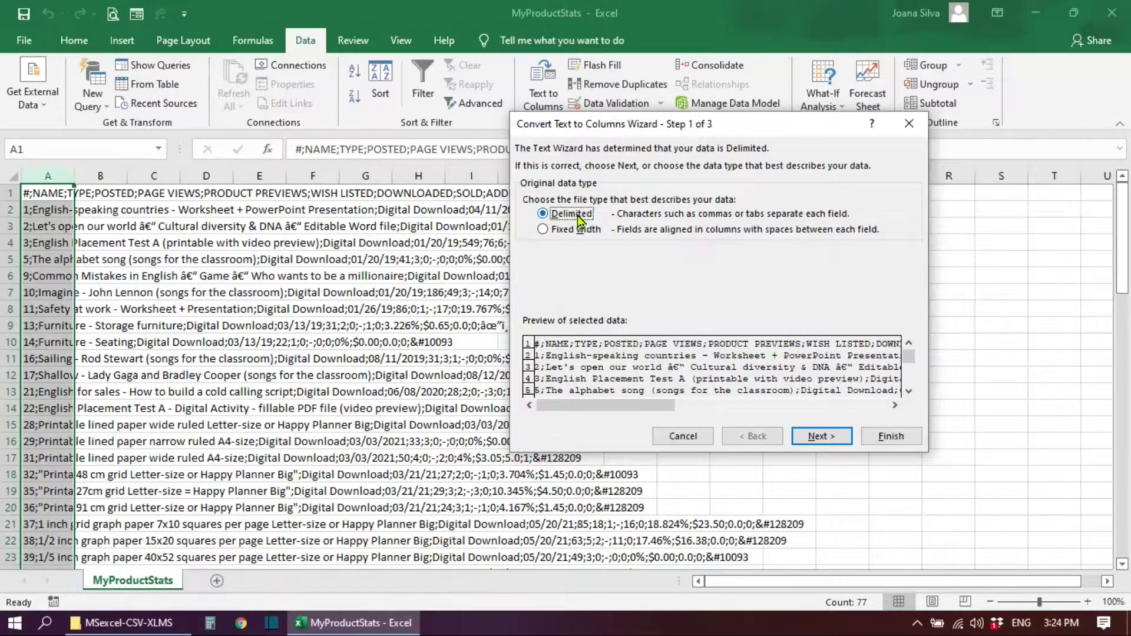
# Set Semicolon as the delimiter, compare the preview with and without it, and advance to Step 3 of 3
pyautogui.click(821, 438)
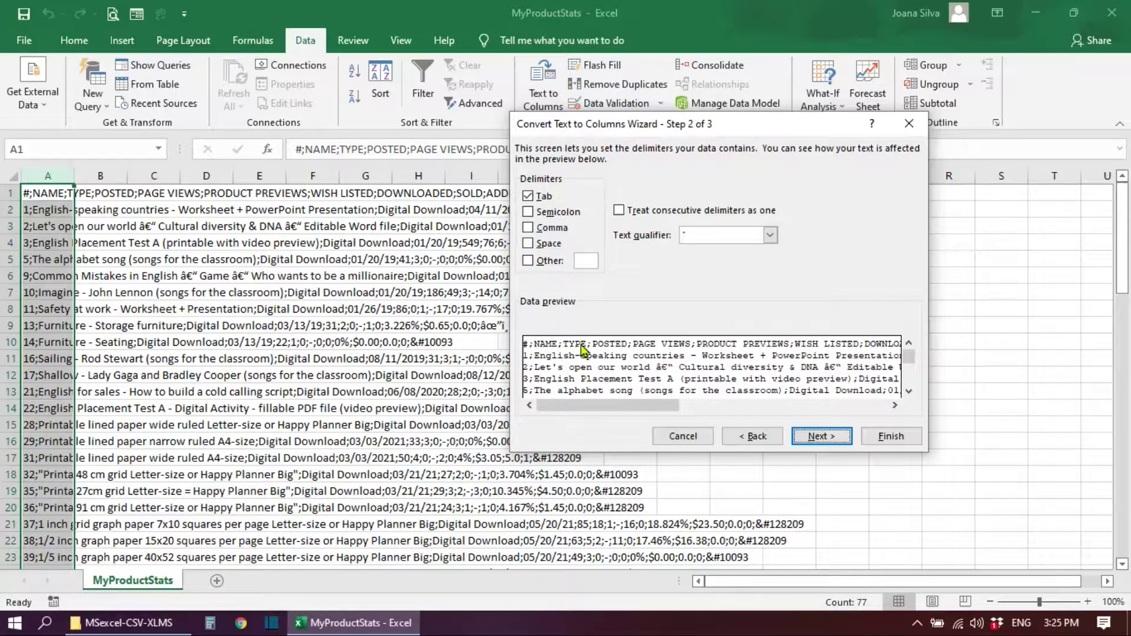
pyautogui.click(529, 213)
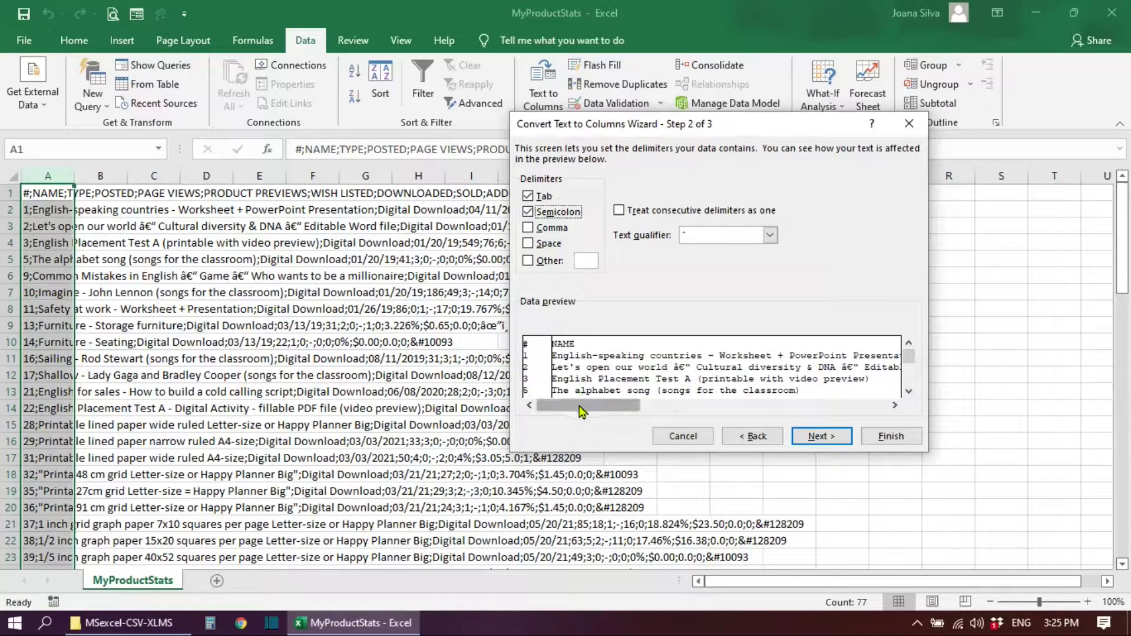
pyautogui.moveTo(575, 406); pyautogui.dragTo(523, 405)
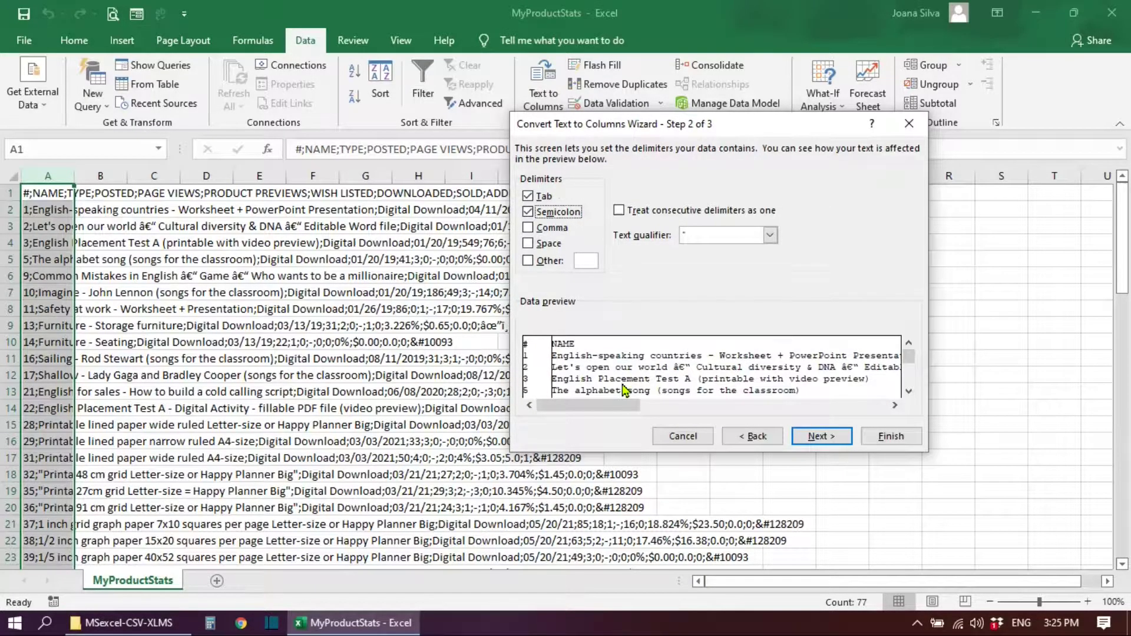
pyautogui.click(528, 212)
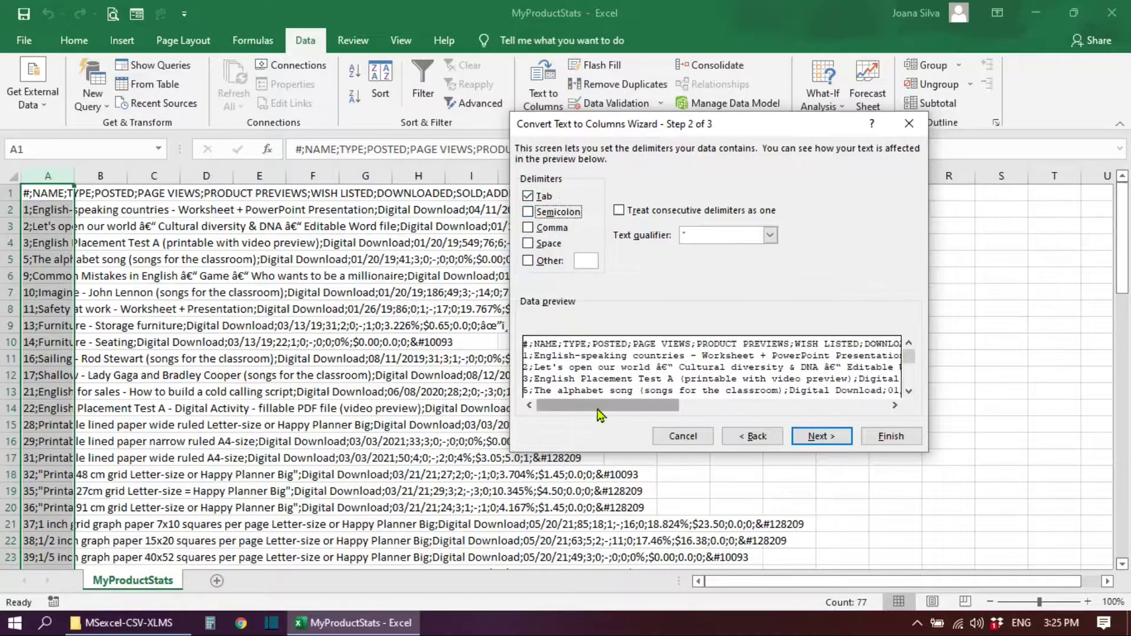
pyautogui.moveTo(617, 407); pyautogui.dragTo(592, 414)
pyautogui.click(527, 213)
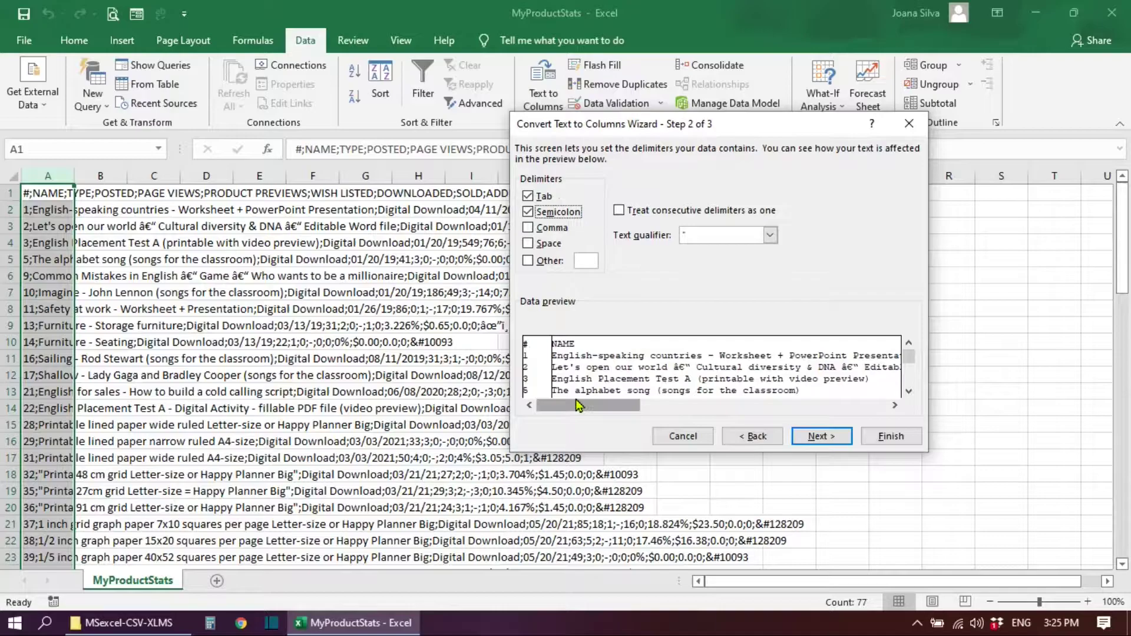
pyautogui.moveTo(574, 406); pyautogui.dragTo(542, 406)
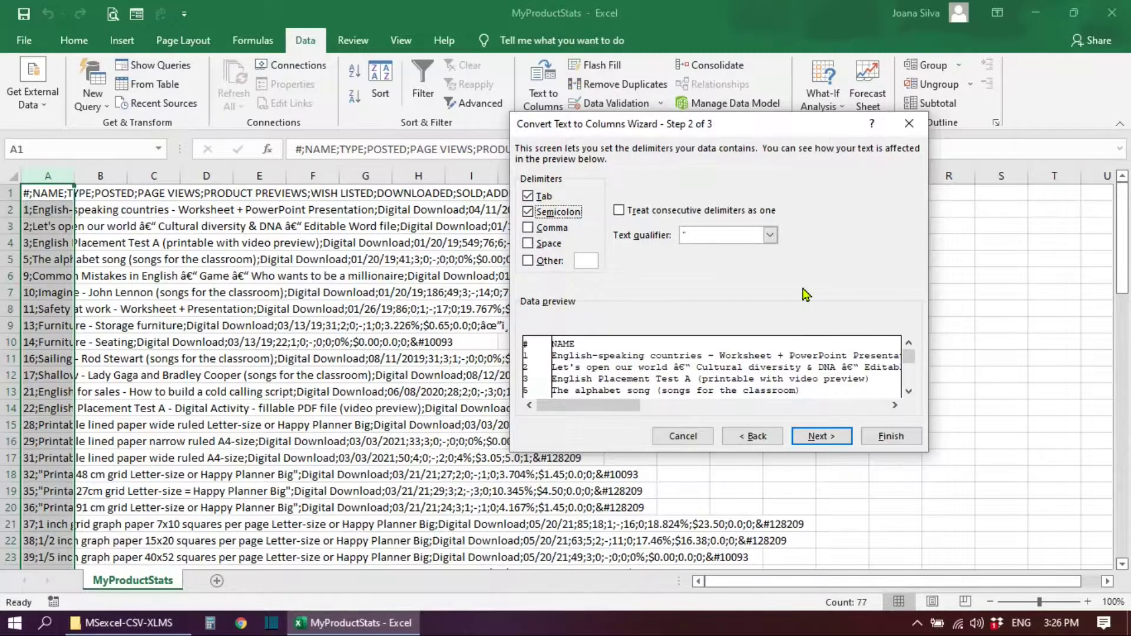
pyautogui.click(833, 443)
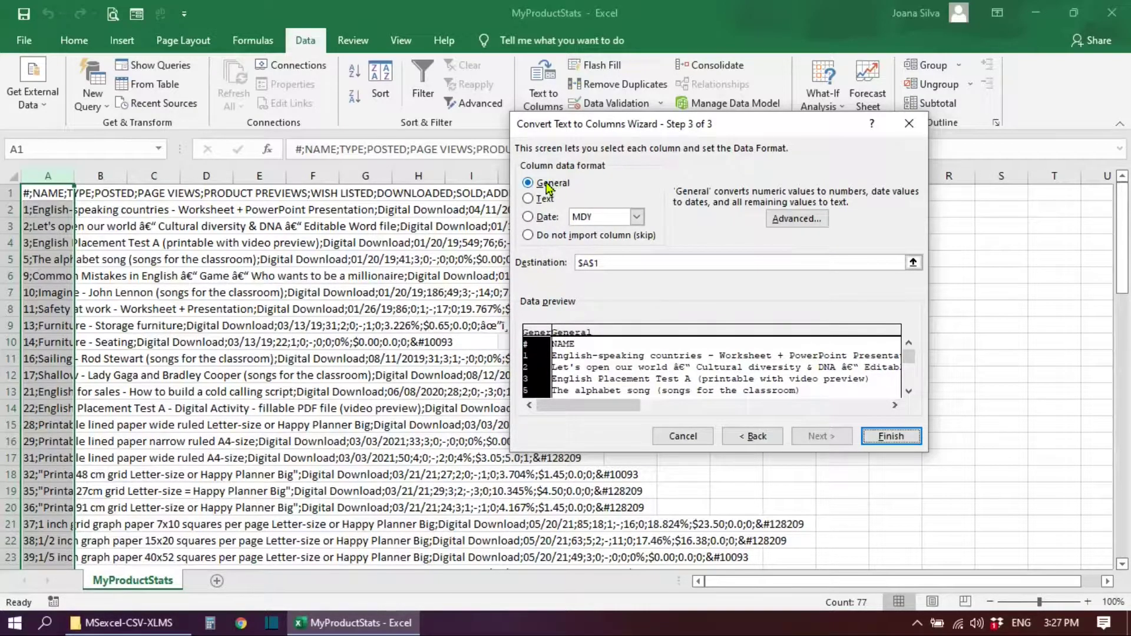
# Finish the split, replacing the existing data, and AutoFit columns A–N to their contents
pyautogui.click(891, 436)
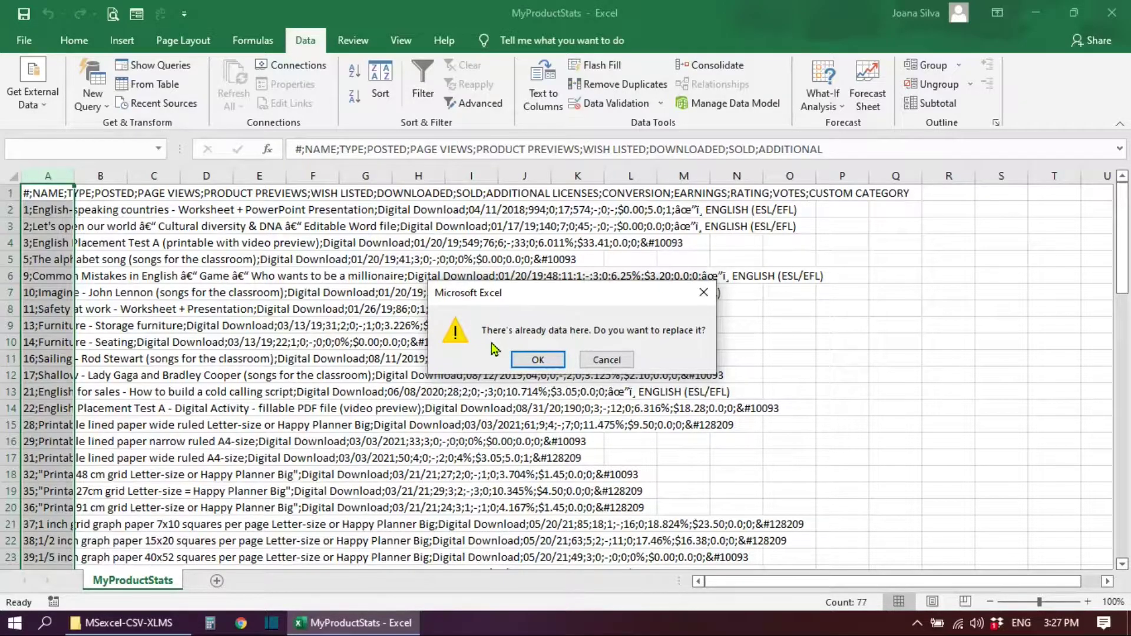
pyautogui.click(536, 360)
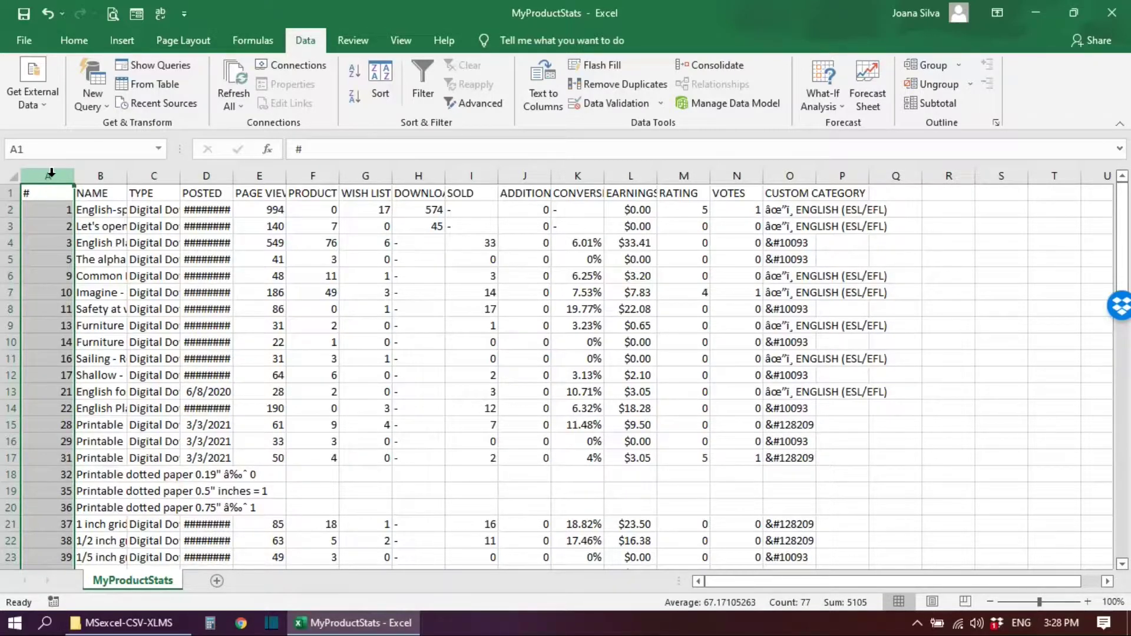
pyautogui.moveTo(51, 172); pyautogui.dragTo(803, 194)
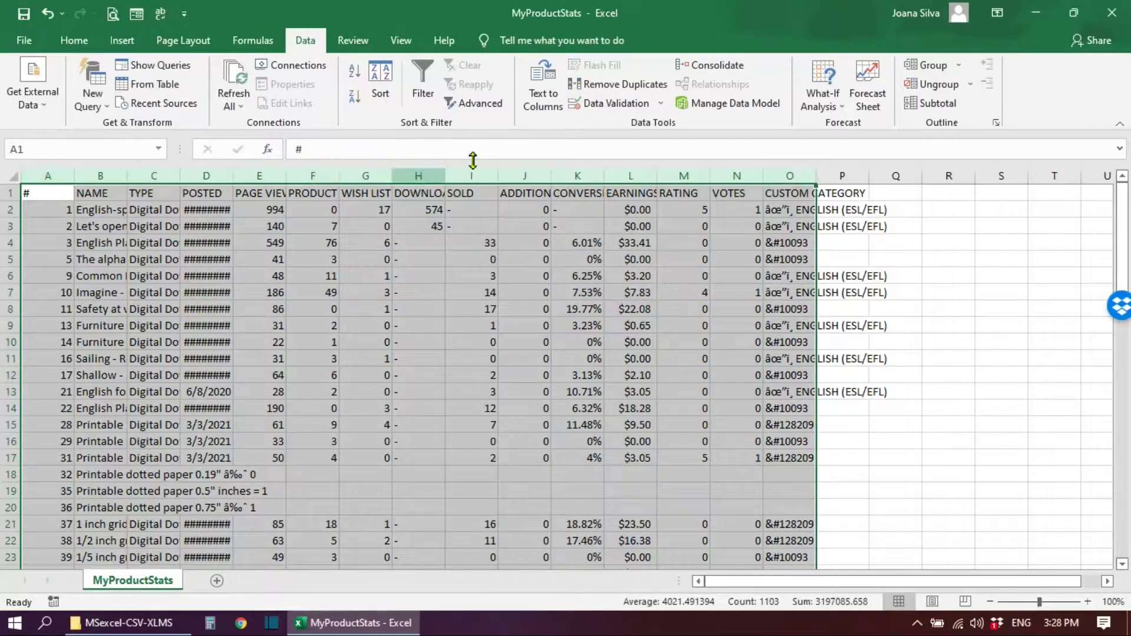
pyautogui.moveTo(501, 173); pyautogui.dragTo(501, 172)
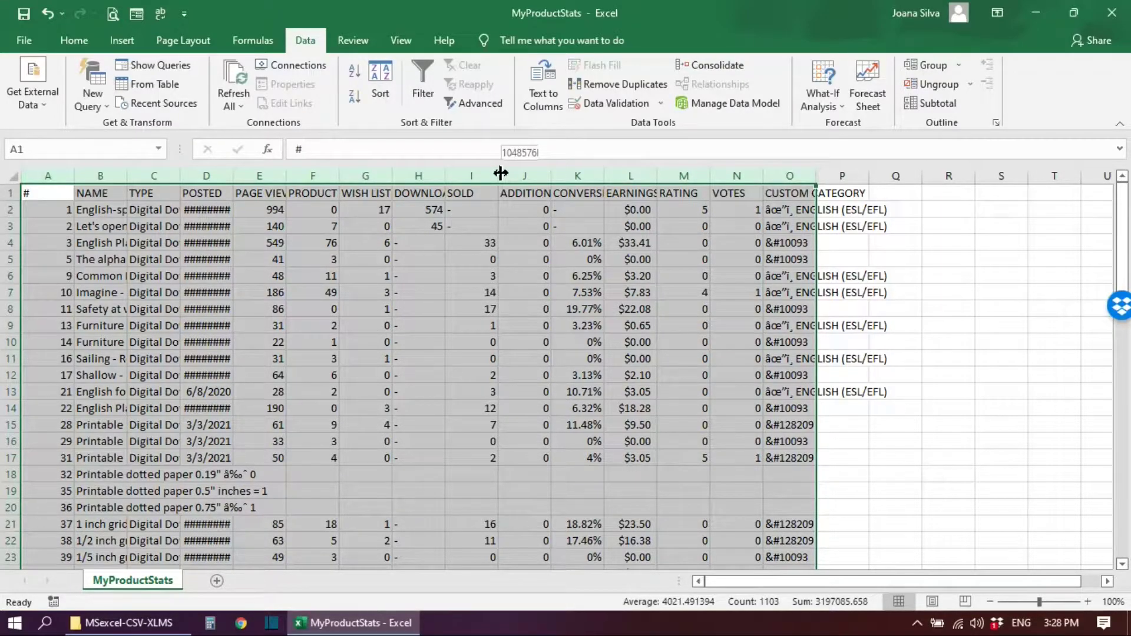
pyautogui.doubleClick(501, 172)
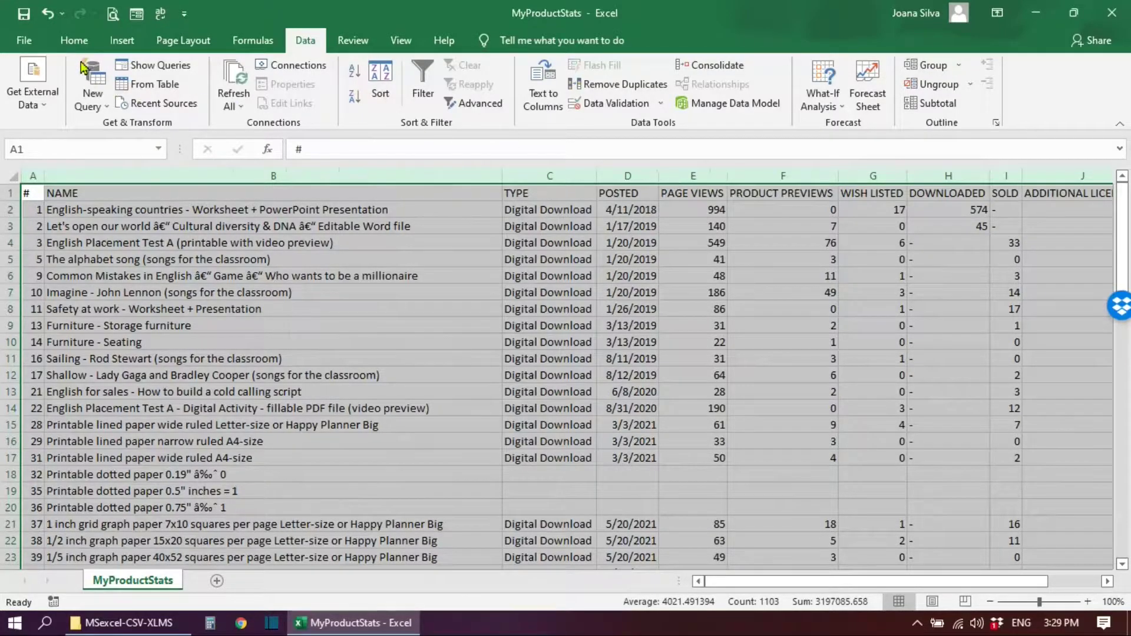
pyautogui.click(74, 41)
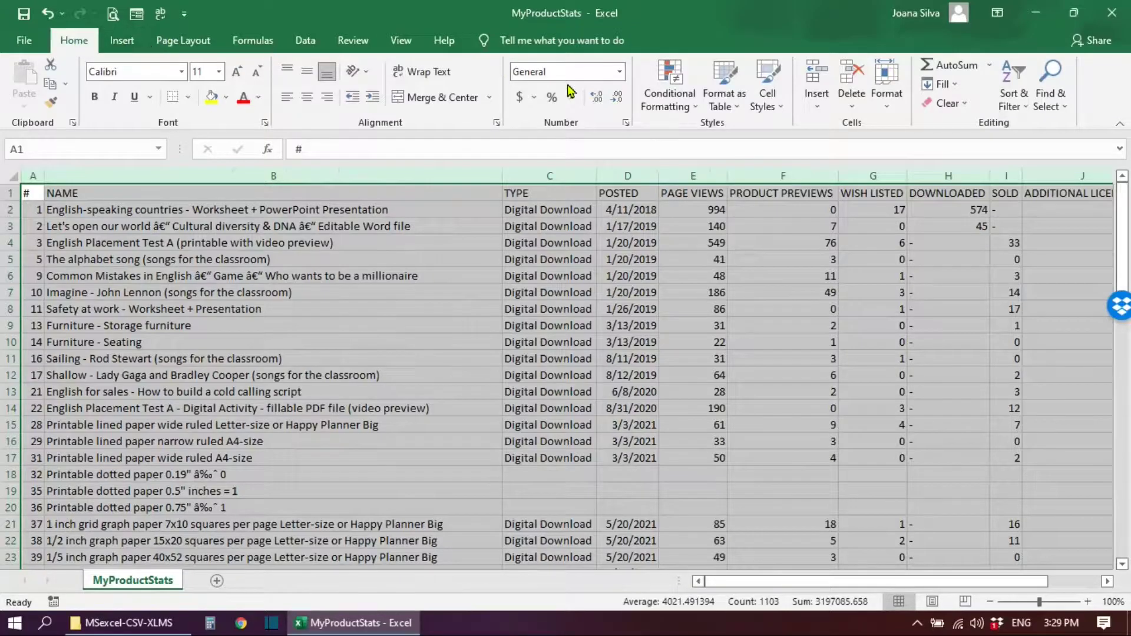
pyautogui.click(737, 108)
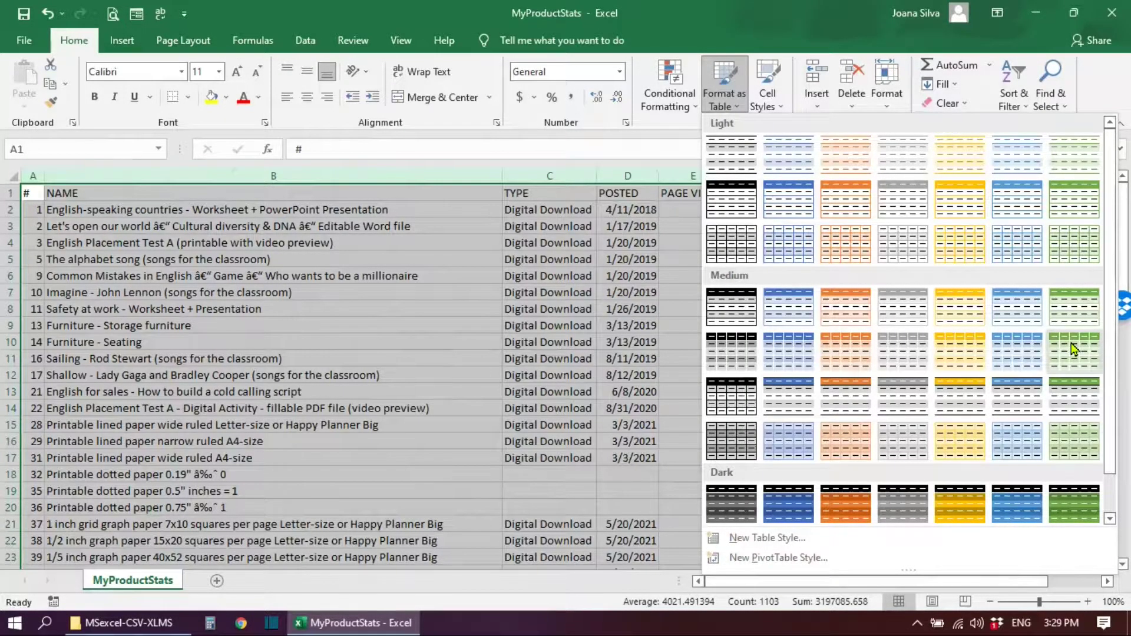
pyautogui.click(1073, 349)
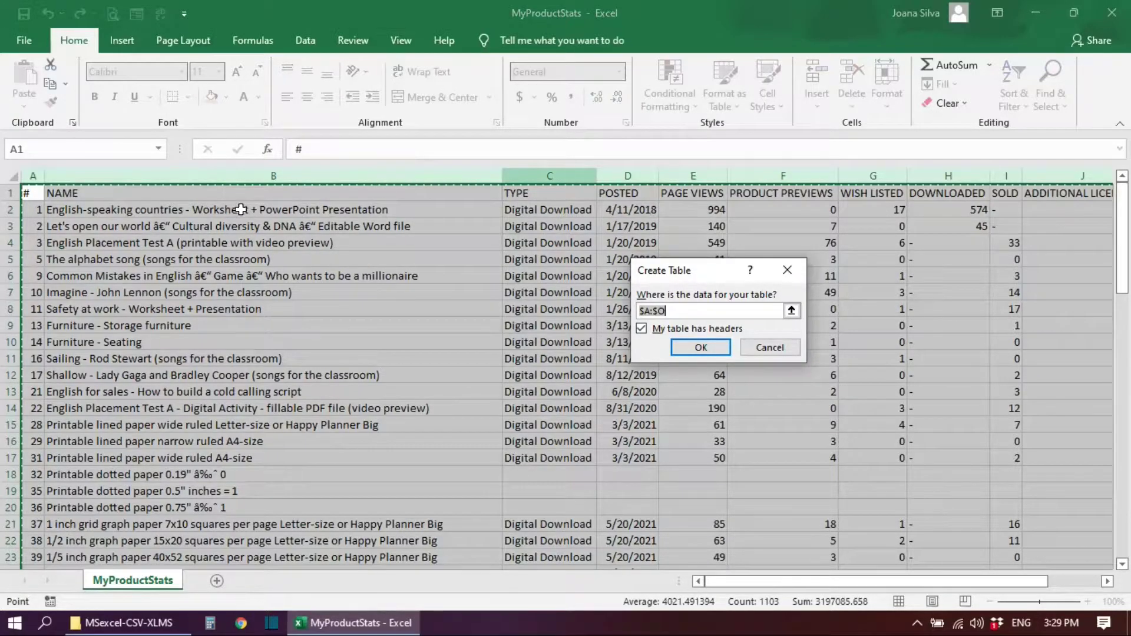
pyautogui.click(701, 349)
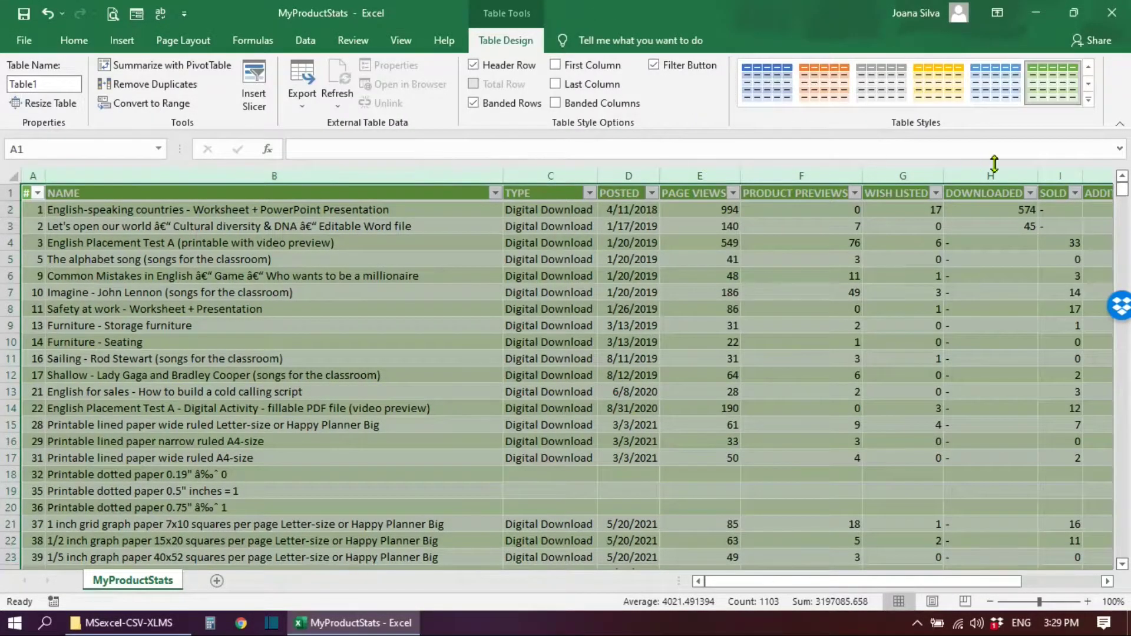
pyautogui.moveTo(765, 584); pyautogui.dragTo(849, 583)
pyautogui.scroll(-7, 438, 334)
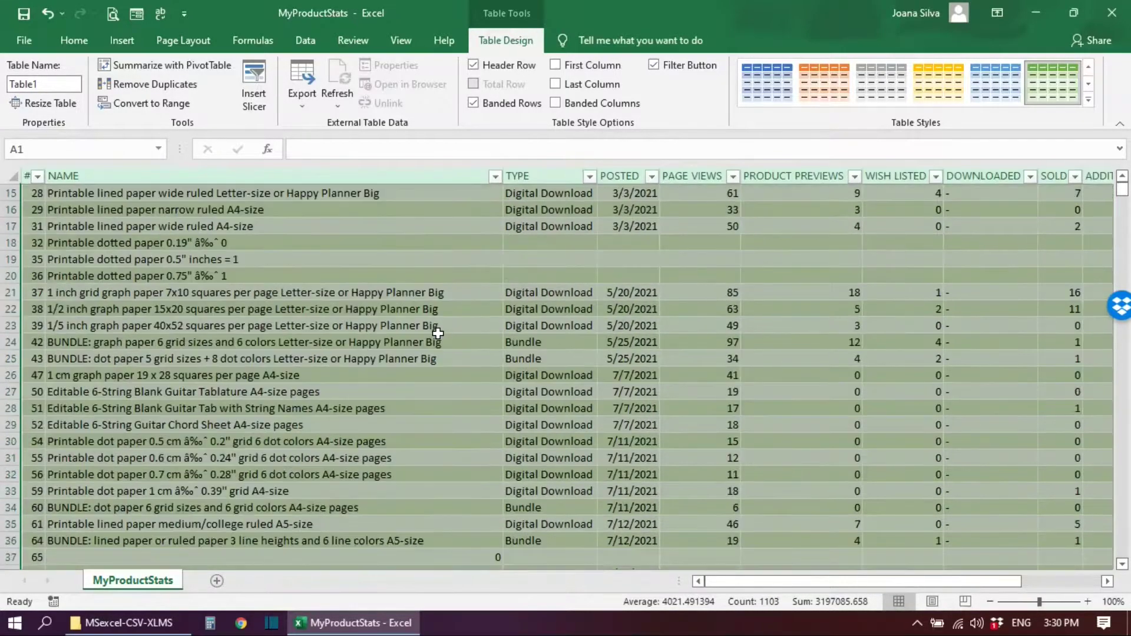
pyautogui.scroll(-9, 438, 333)
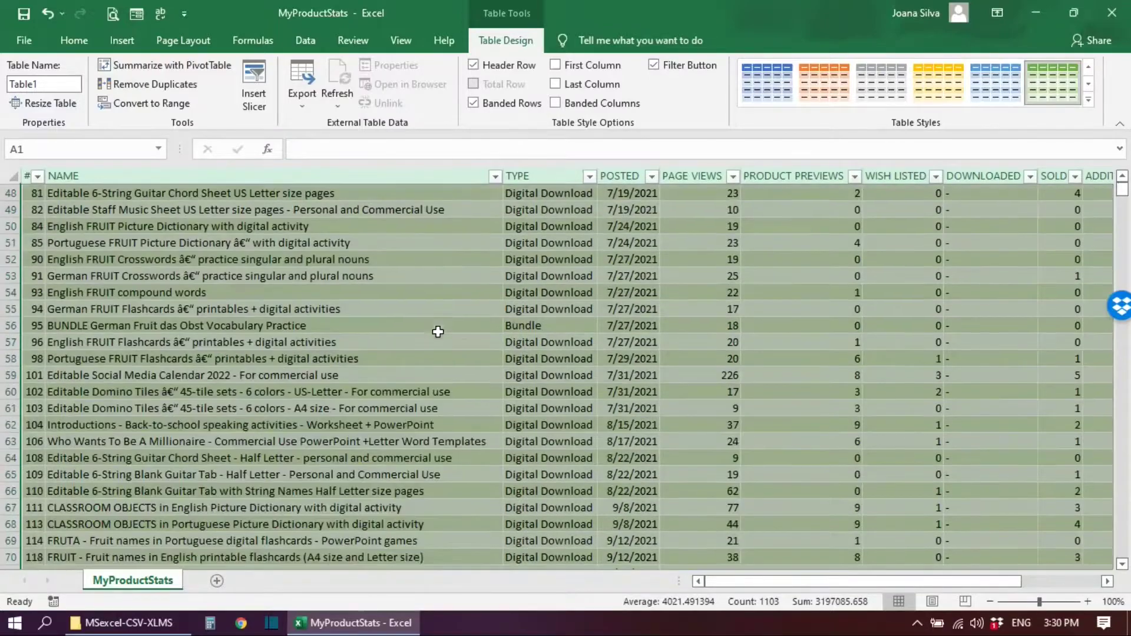
pyautogui.scroll(9, 622, 439)
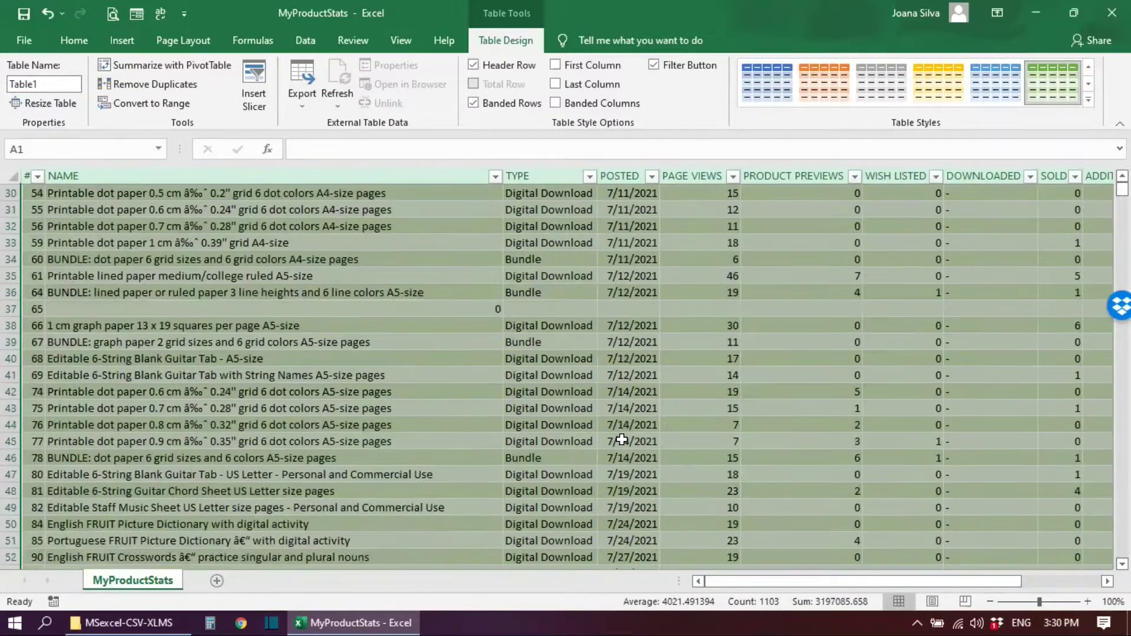
pyautogui.scroll(7, 621, 439)
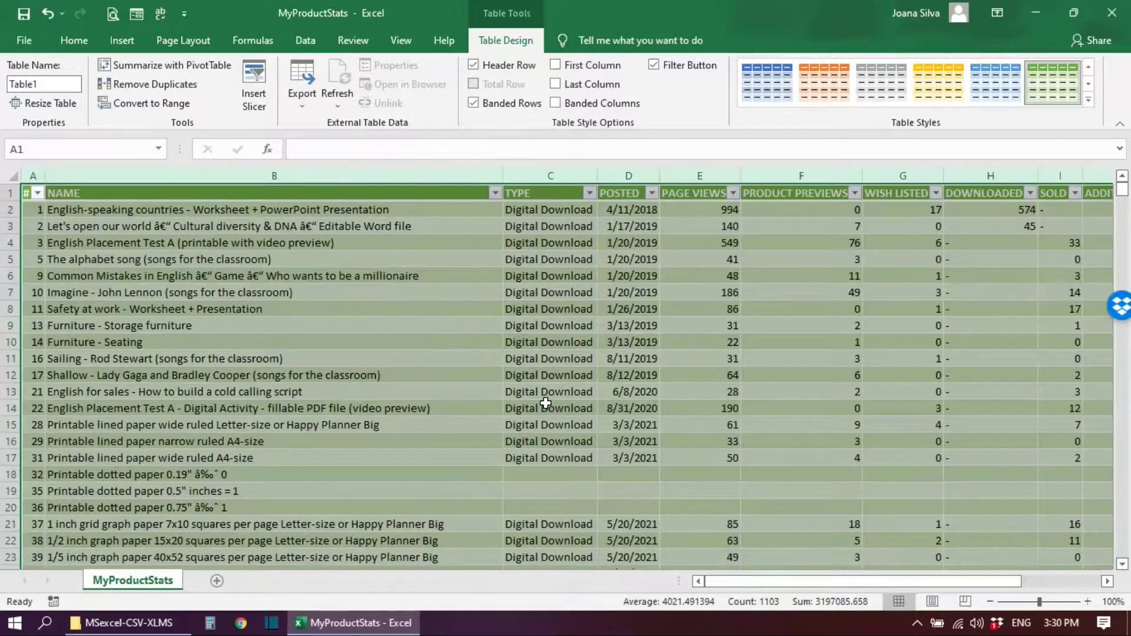
# Save MyProductStats as an Excel Workbook in the MSexcel-CSV-XLMS folder instead of CSV
pyautogui.click(23, 41)
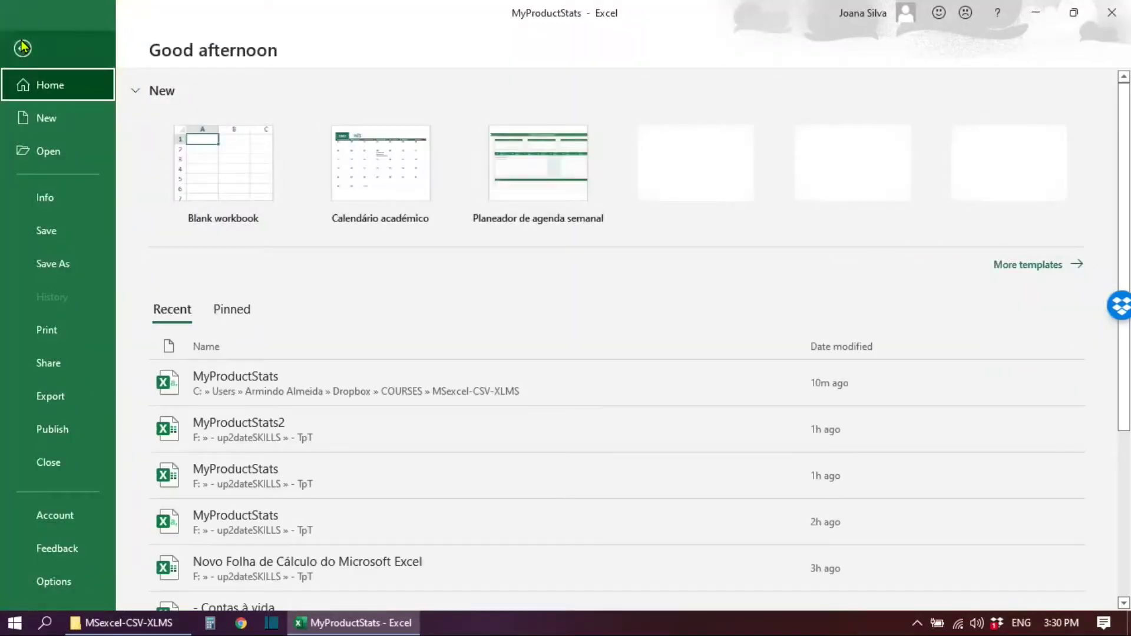
pyautogui.click(49, 231)
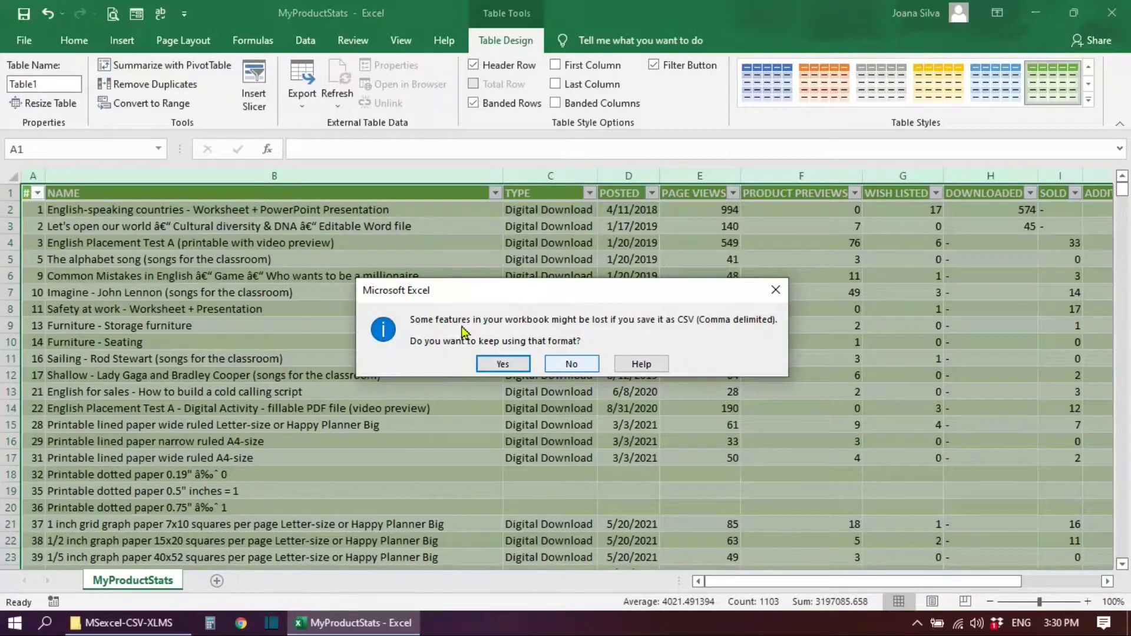
pyautogui.click(573, 364)
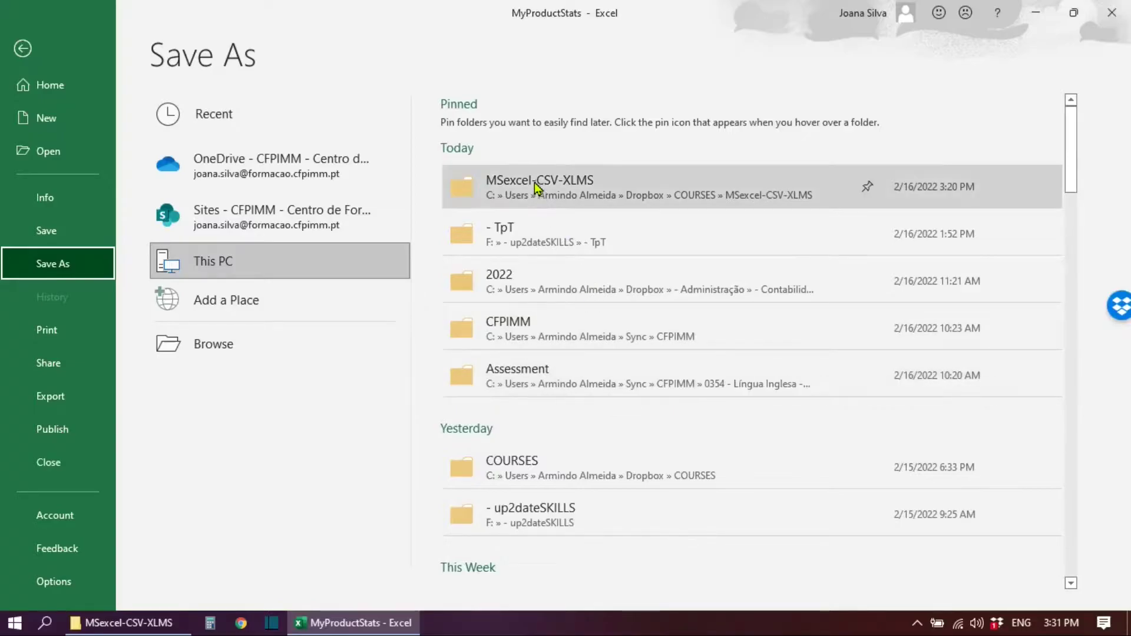
pyautogui.click(554, 186)
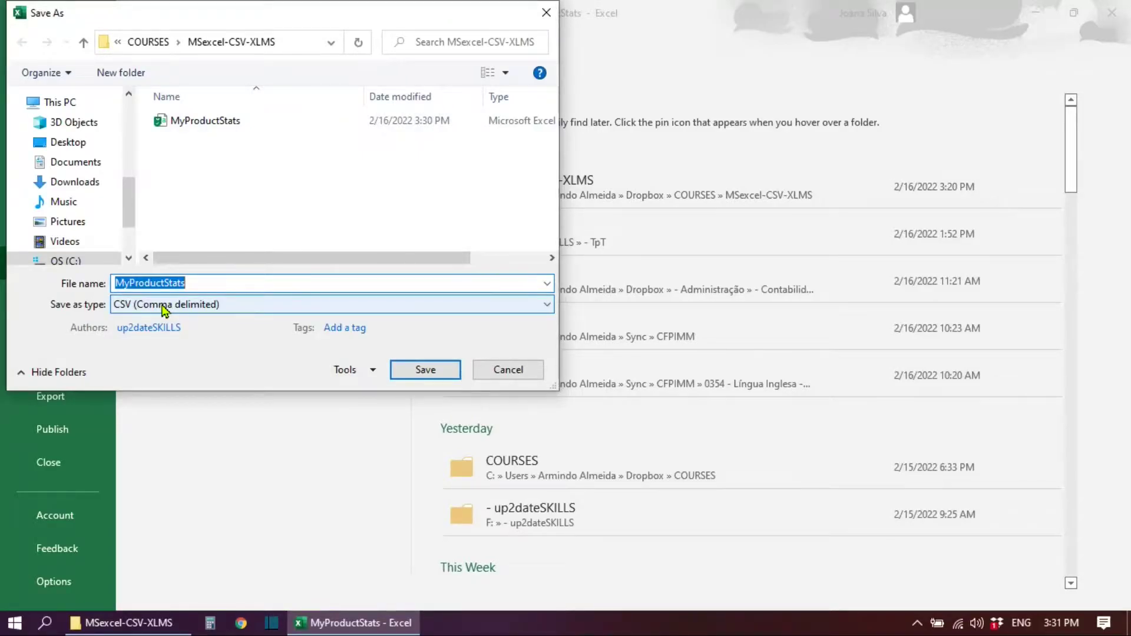
pyautogui.click(163, 305)
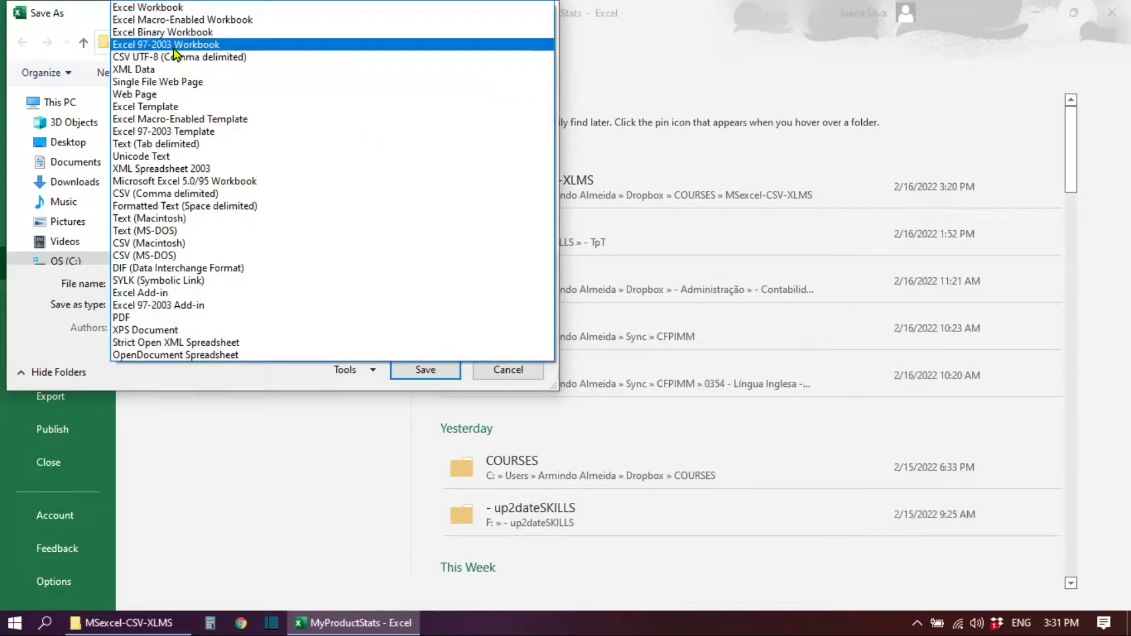
pyautogui.click(160, 7)
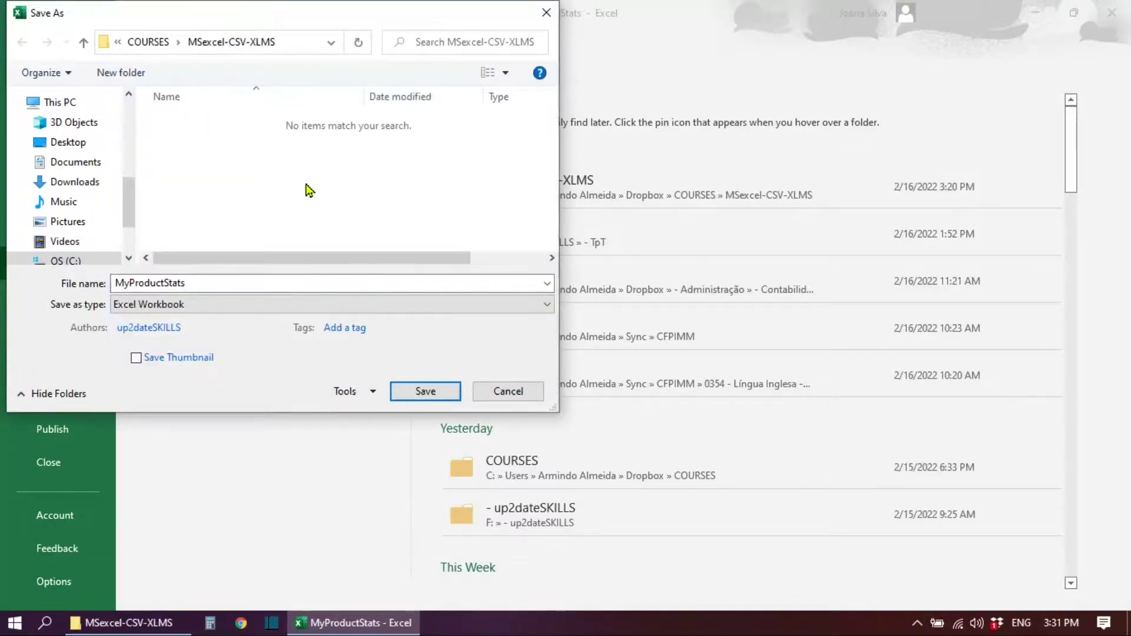
pyautogui.click(425, 393)
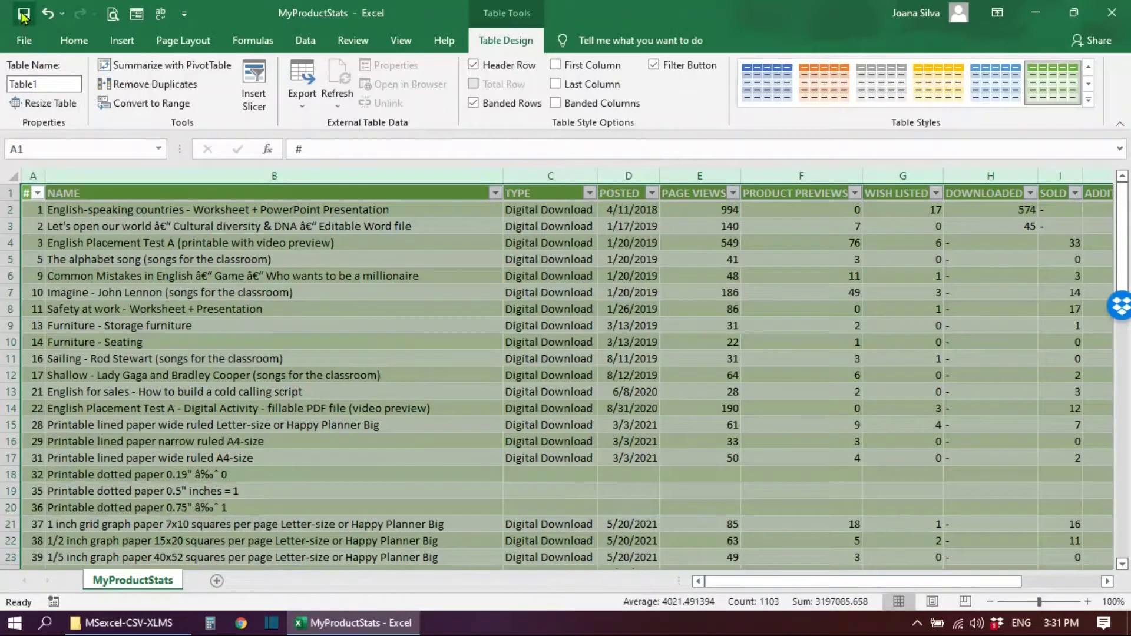
# Close Excel and reopen the 18 KB MyProductStats Excel Worksheet from the MSexcel-CSV-XLMS folder
pyautogui.click(1112, 13)
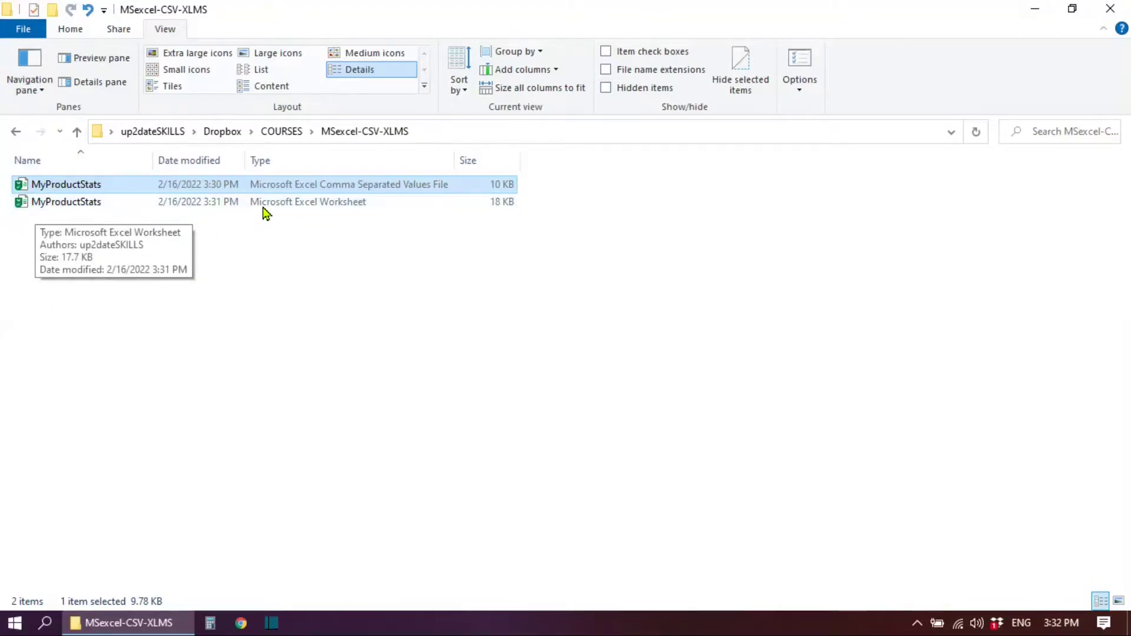
pyautogui.click(76, 217)
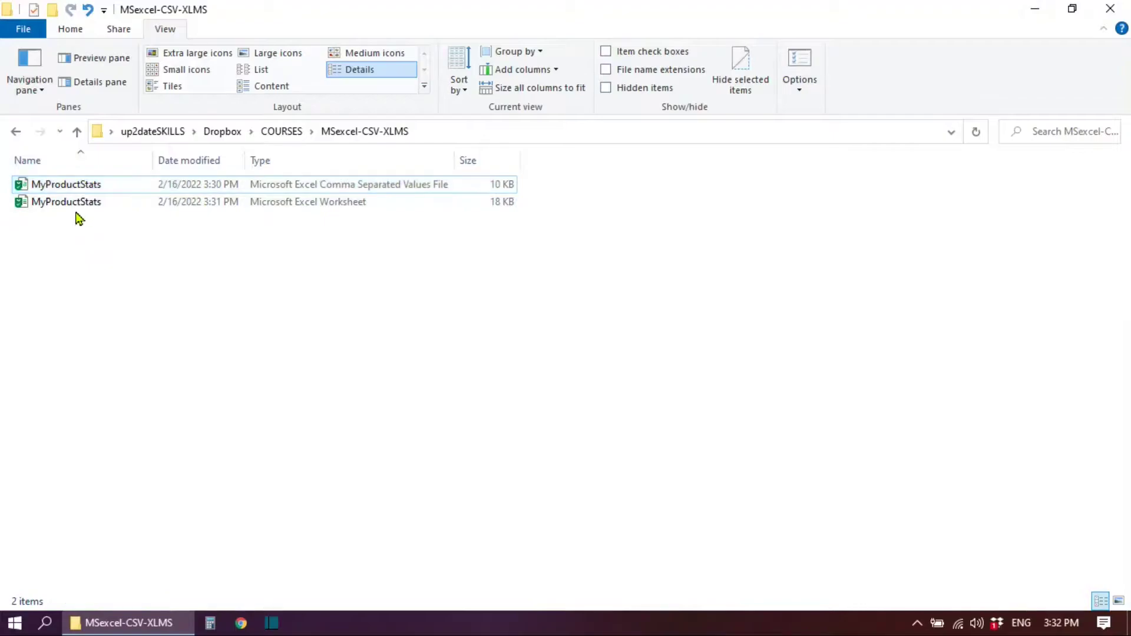
pyautogui.moveTo(64, 205)
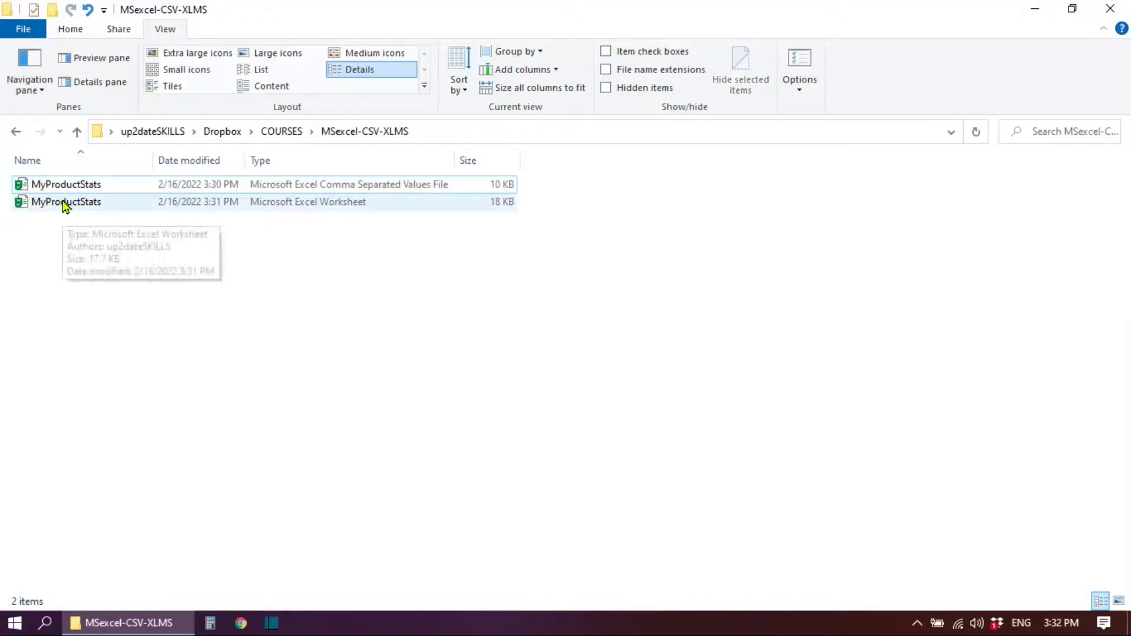
pyautogui.doubleClick(65, 203)
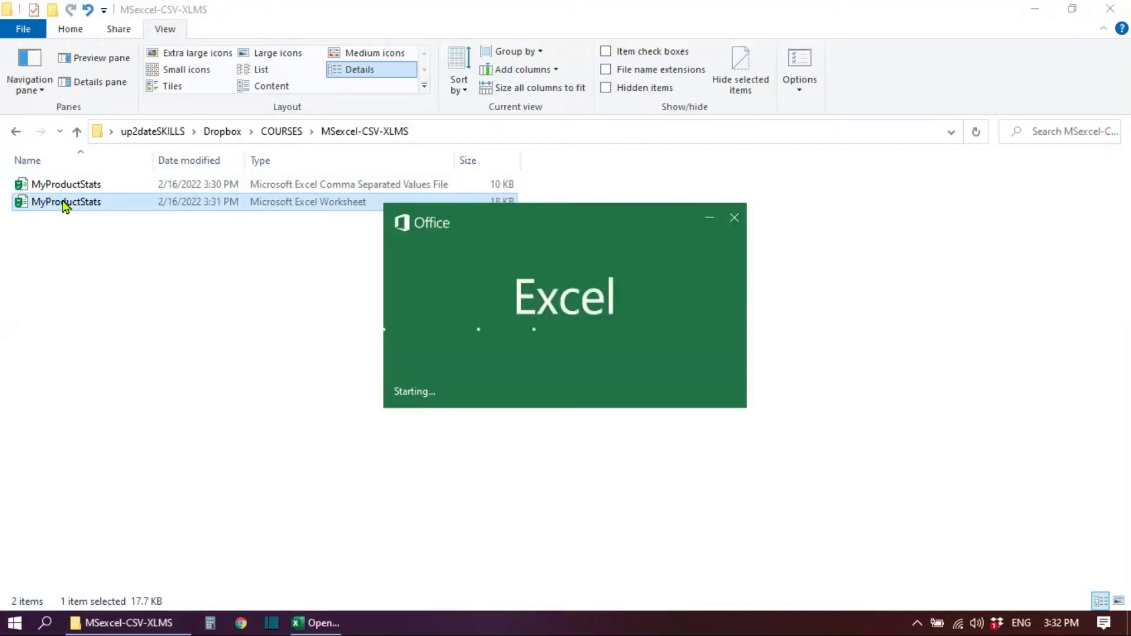
# Close the reopened workbook and move the MyProductStats worksheet to the Recycle Bin, keeping the CSV
pyautogui.scroll(-1, 372, 332)
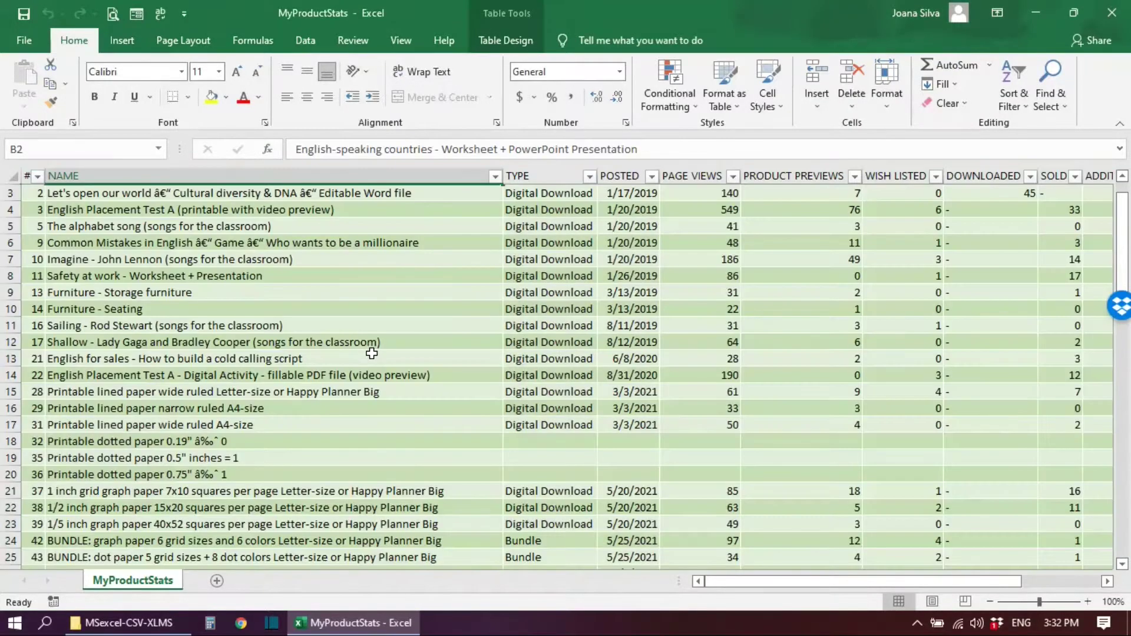
pyautogui.scroll(1, 366, 318)
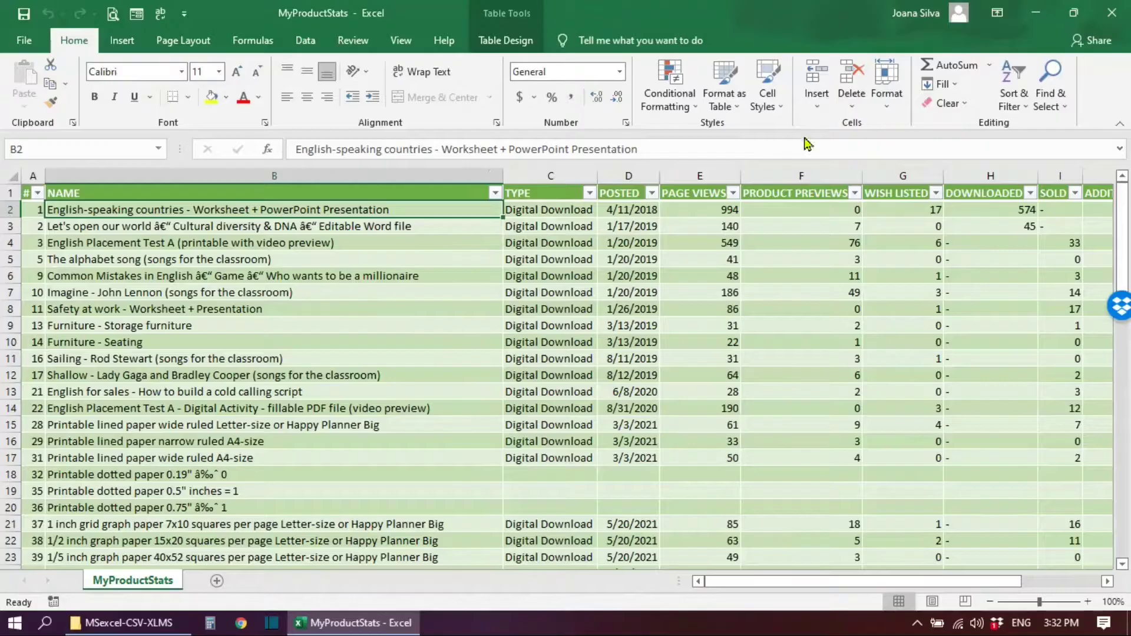
pyautogui.click(1111, 13)
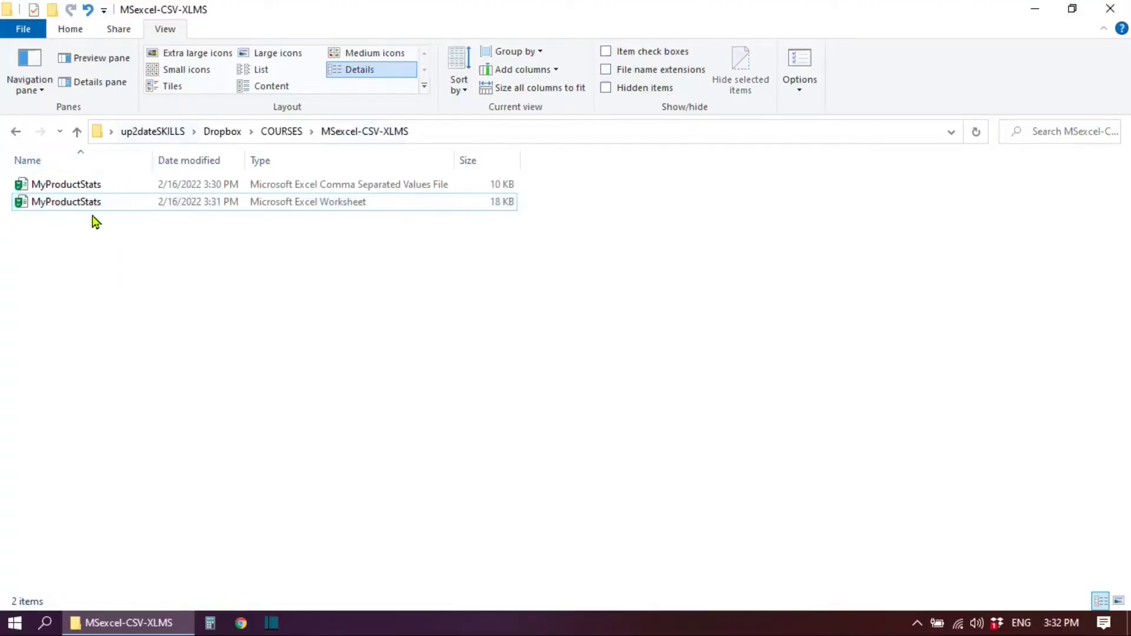
pyautogui.press('Delete')
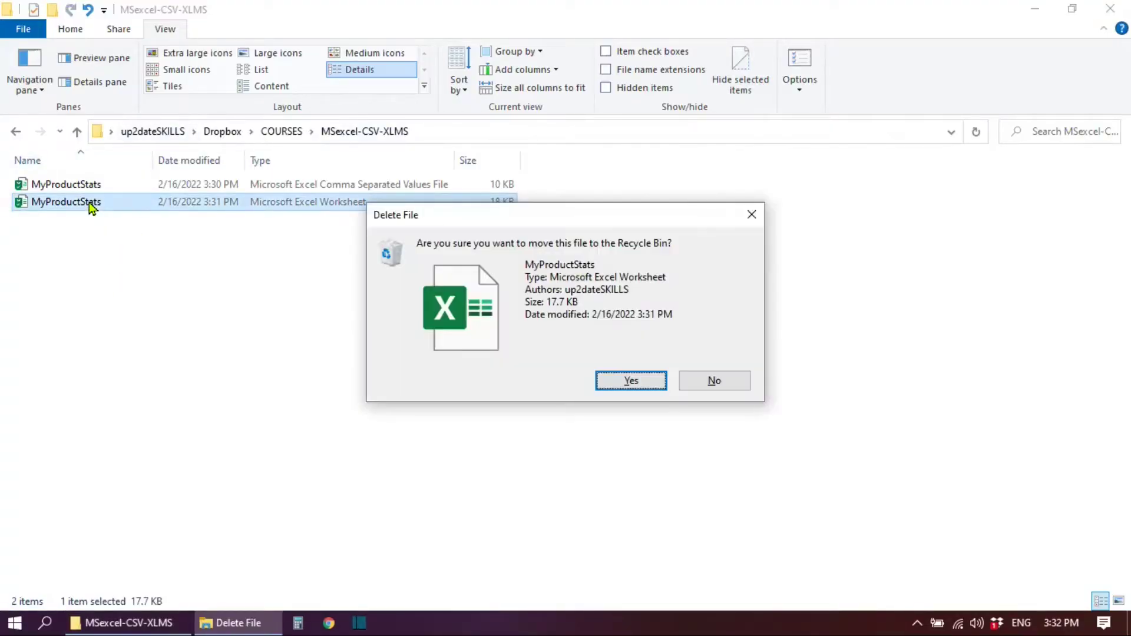
pyautogui.press('Return')
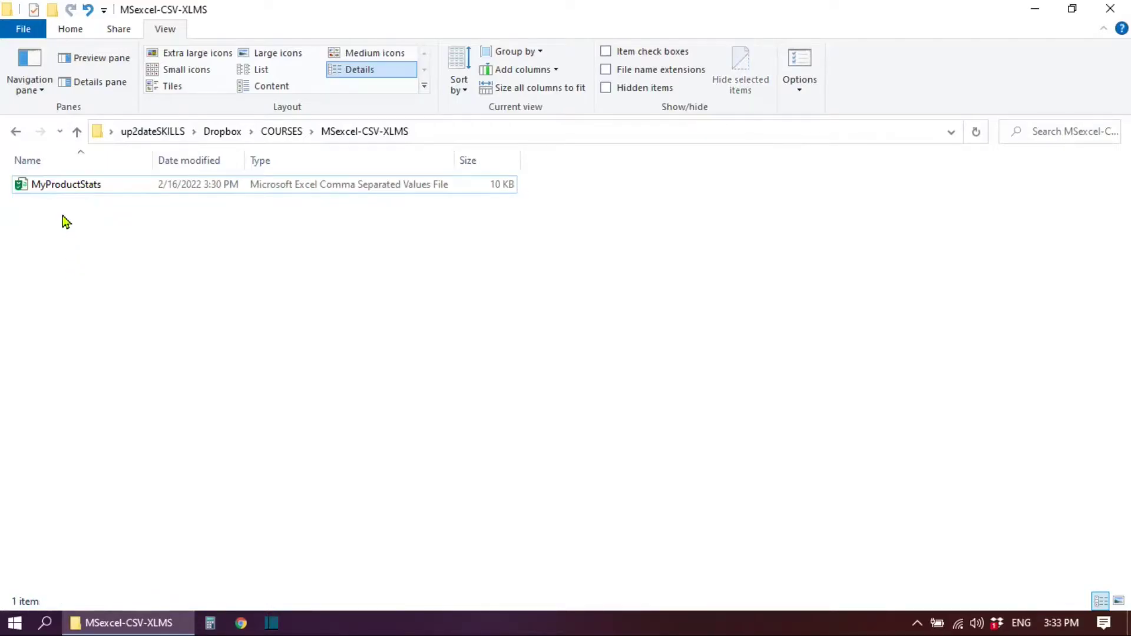
# Create a new blank Microsoft Excel Worksheet in the folder from the New context menu
pyautogui.rightClick(73, 231)
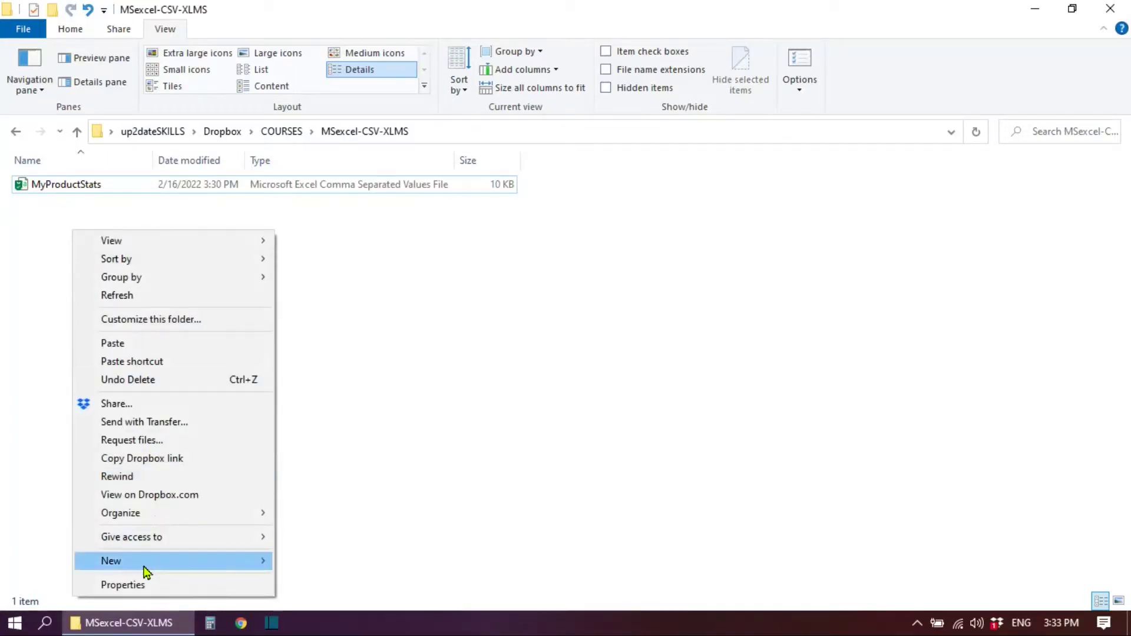
pyautogui.moveTo(234, 571)
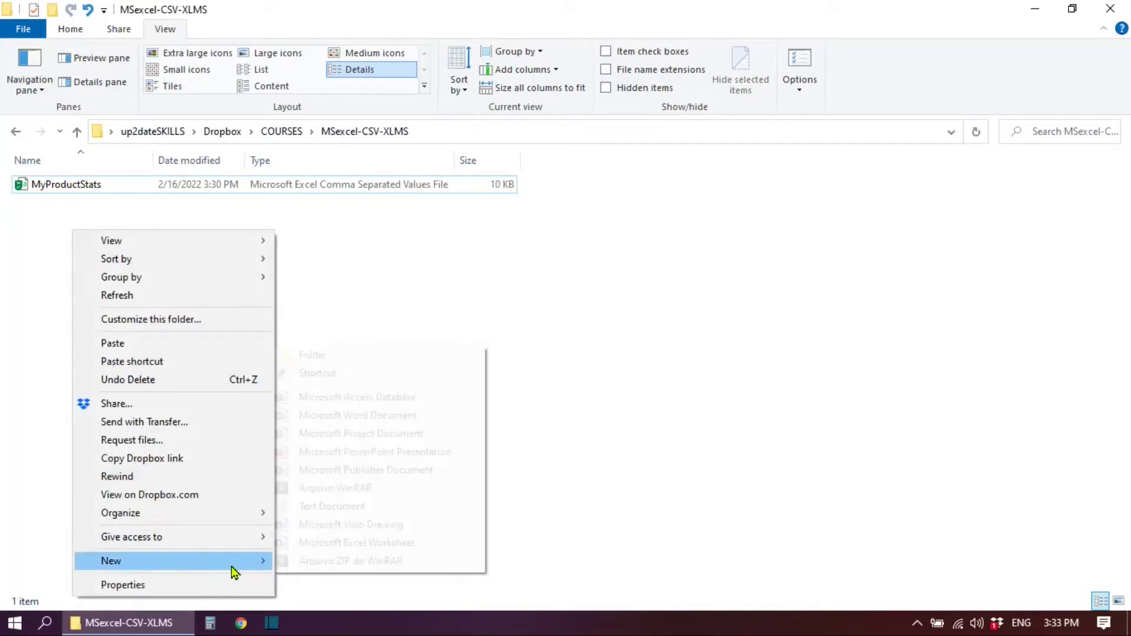
pyautogui.click(351, 544)
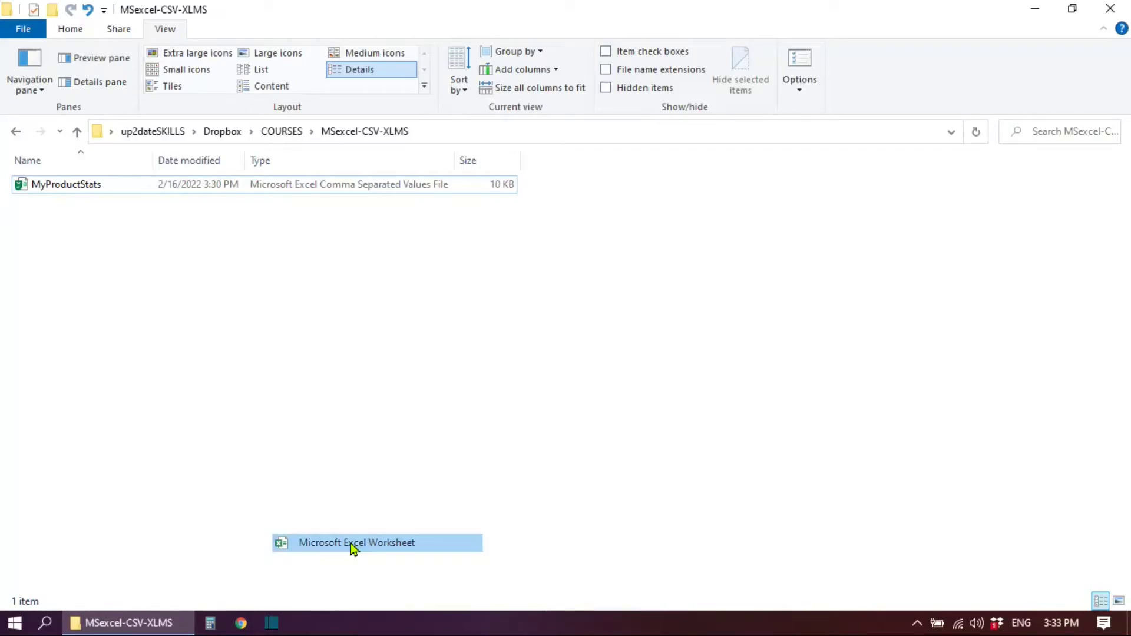
pyautogui.click(58, 185)
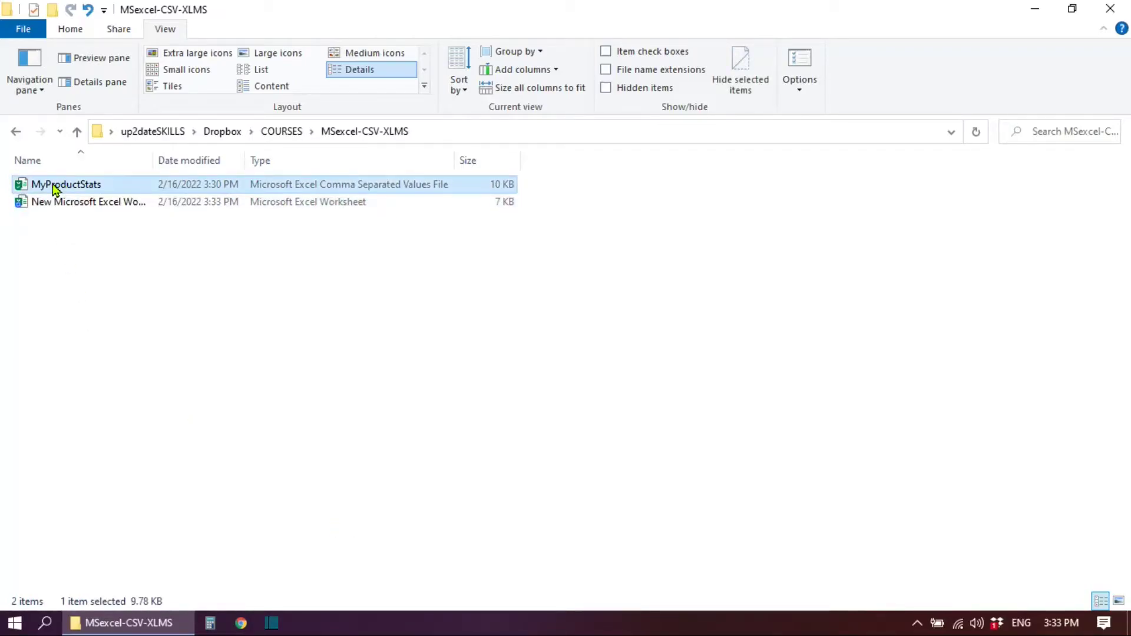
# Rename the new worksheet to MyProductStats, matching the CSV file's name
pyautogui.click(53, 184)
pyautogui.hotkey('ctrl', 'c')
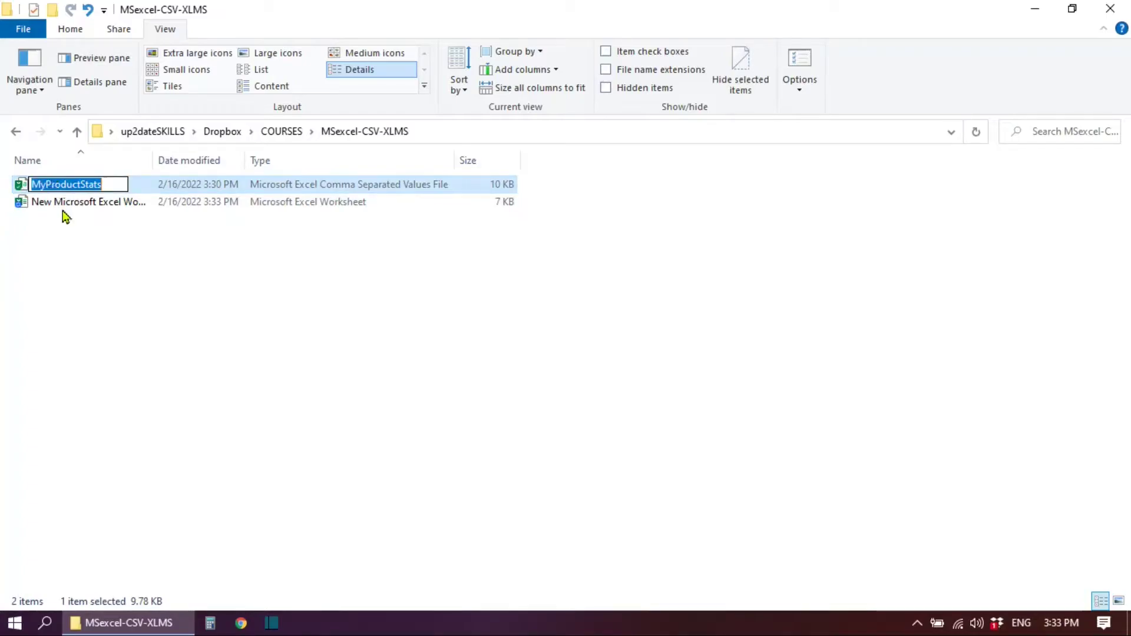
pyautogui.click(50, 203)
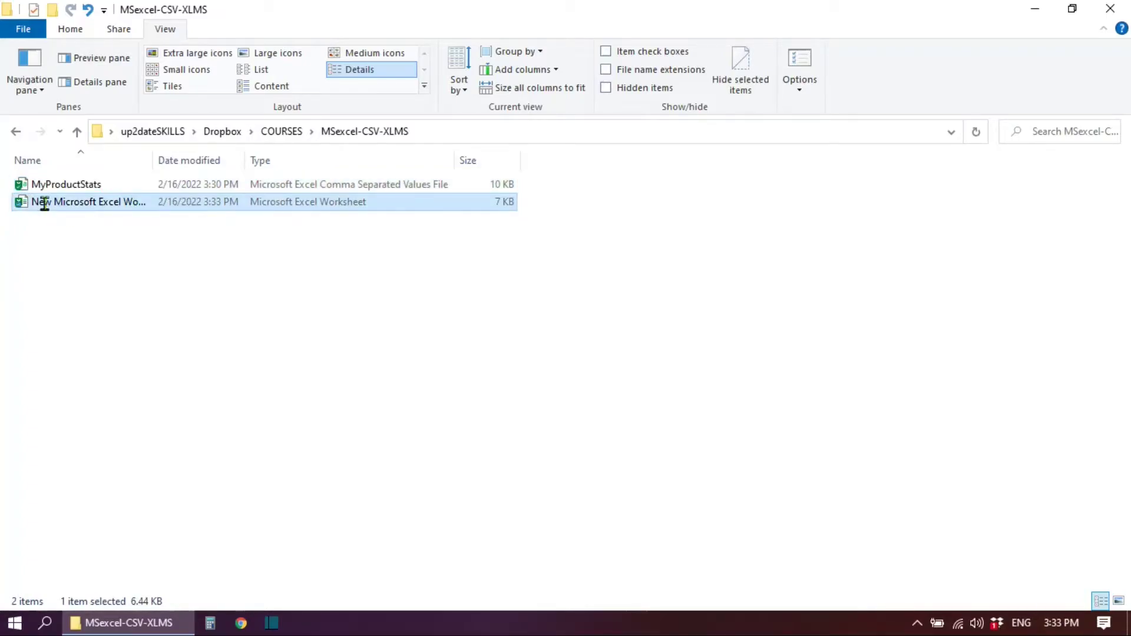
pyautogui.click(44, 203)
pyautogui.hotkey('ctrl', 'v')
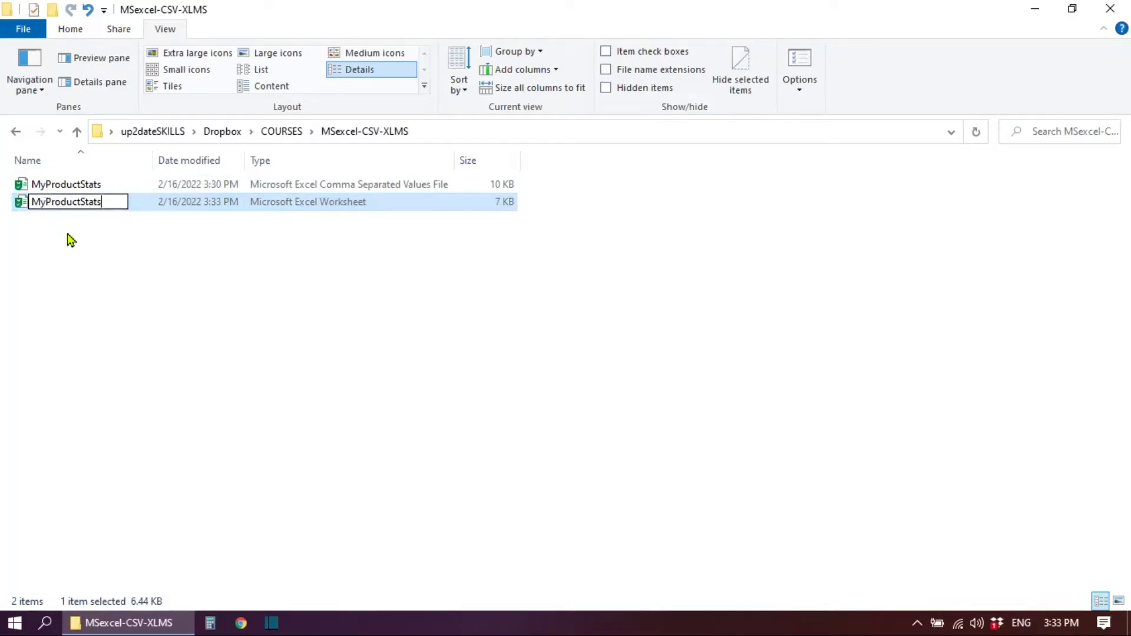
pyautogui.click(81, 240)
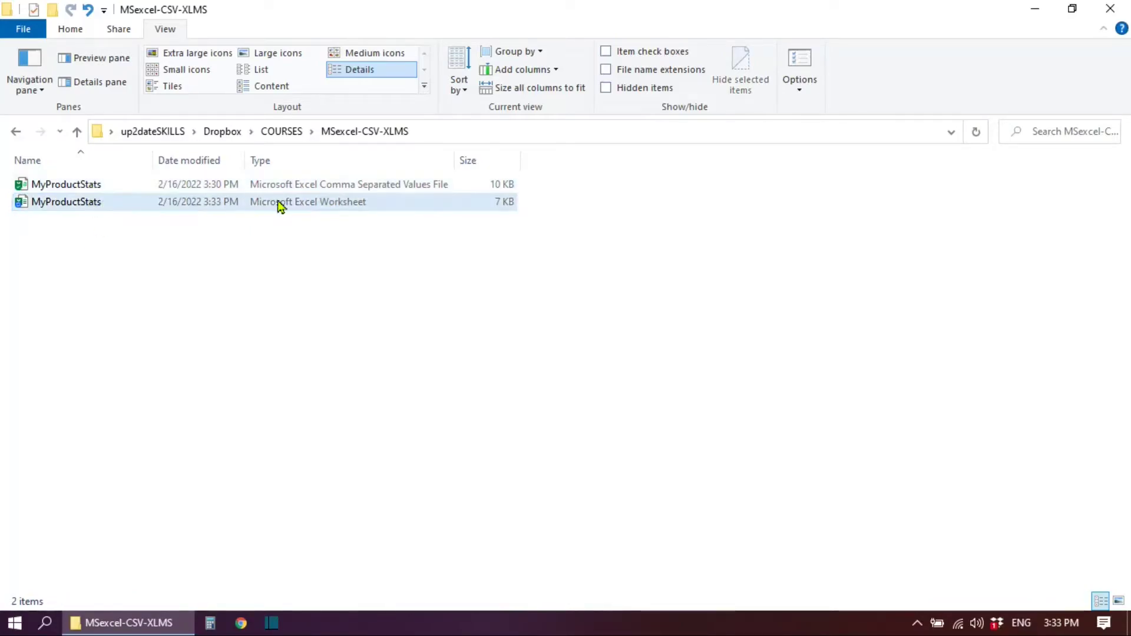
# Open the blank MyProductStats workbook and show the From File sources under Data > New Query
pyautogui.doubleClick(52, 203)
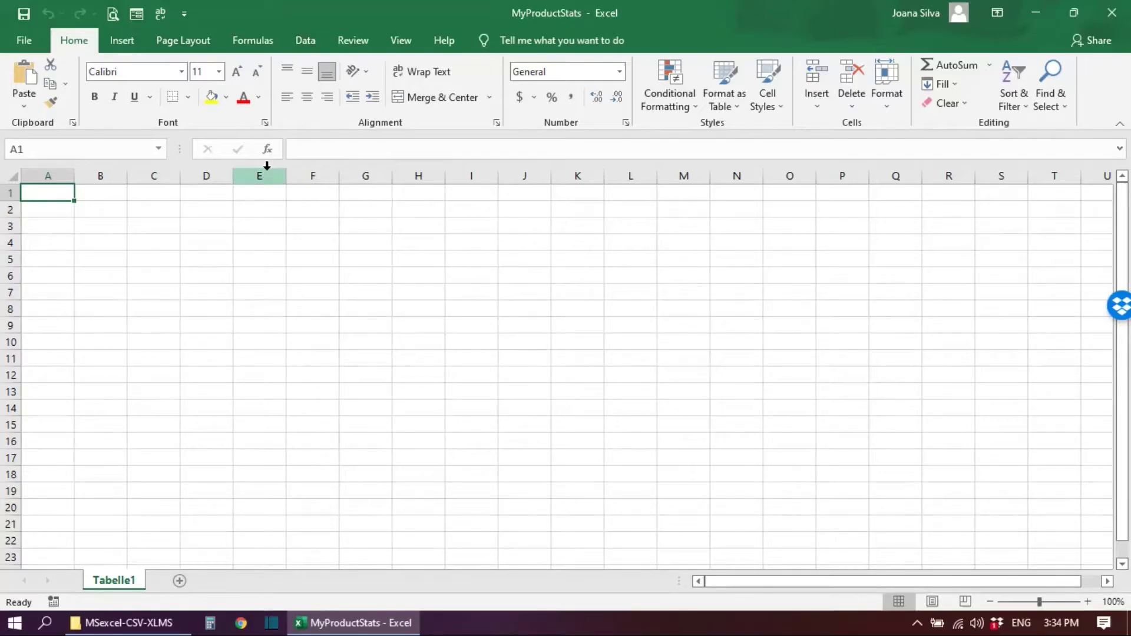
pyautogui.click(305, 40)
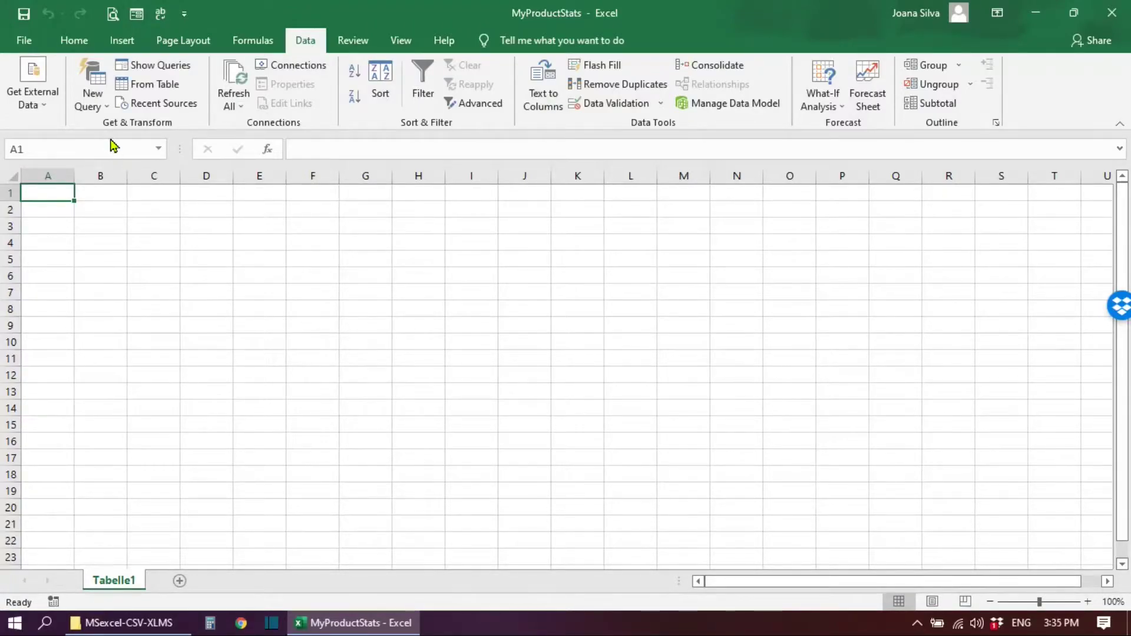
pyautogui.click(106, 112)
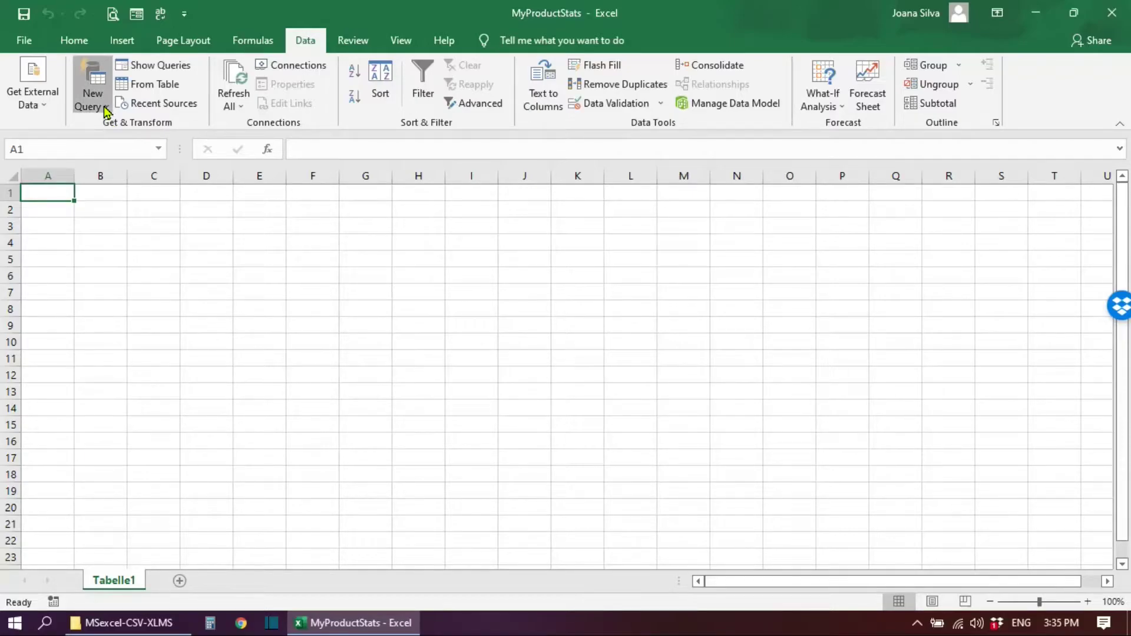
pyautogui.click(106, 111)
pyautogui.moveTo(132, 138)
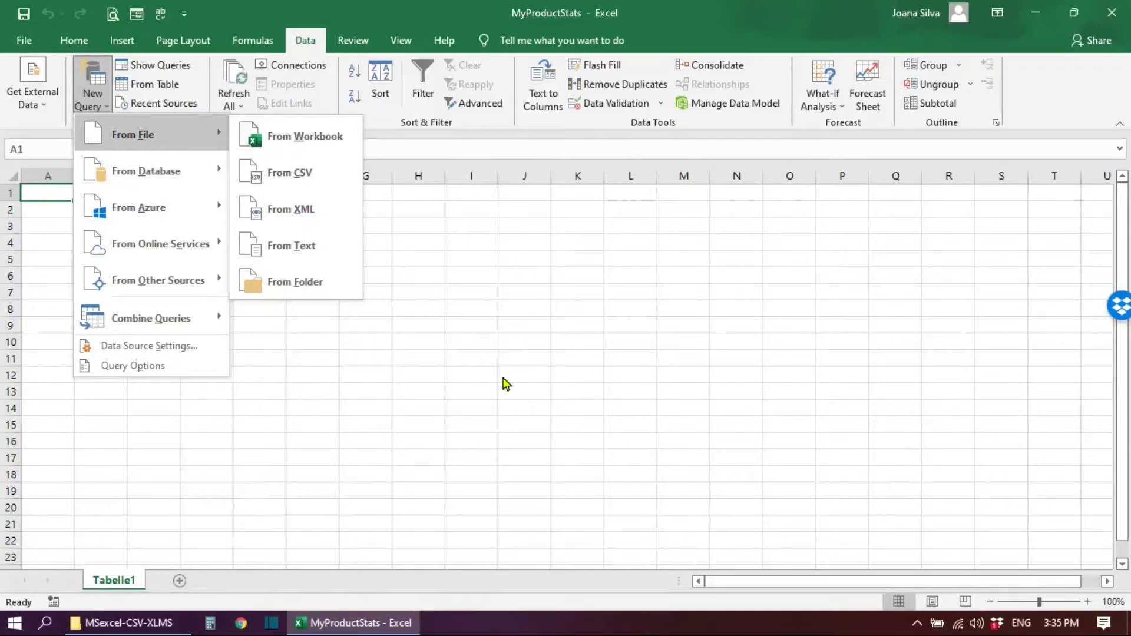
pyautogui.click(131, 133)
pyautogui.click(95, 97)
pyautogui.moveTo(137, 143)
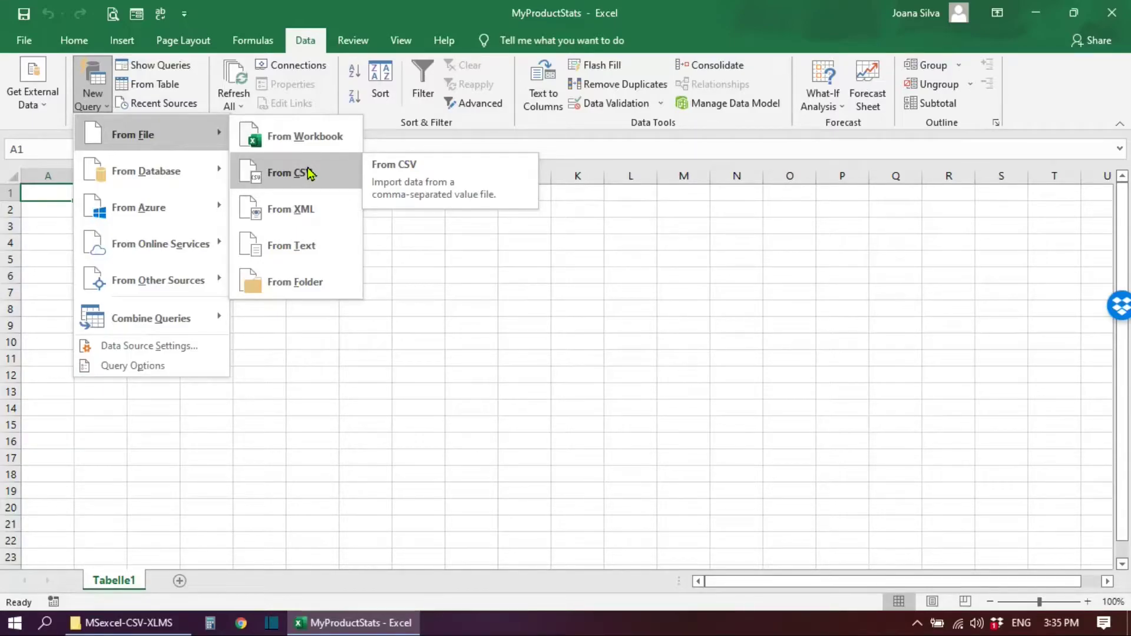
# Import MyProductStats.csv via From CSV to preview it with UTF-8 origin and Comma delimiter
pyautogui.click(286, 171)
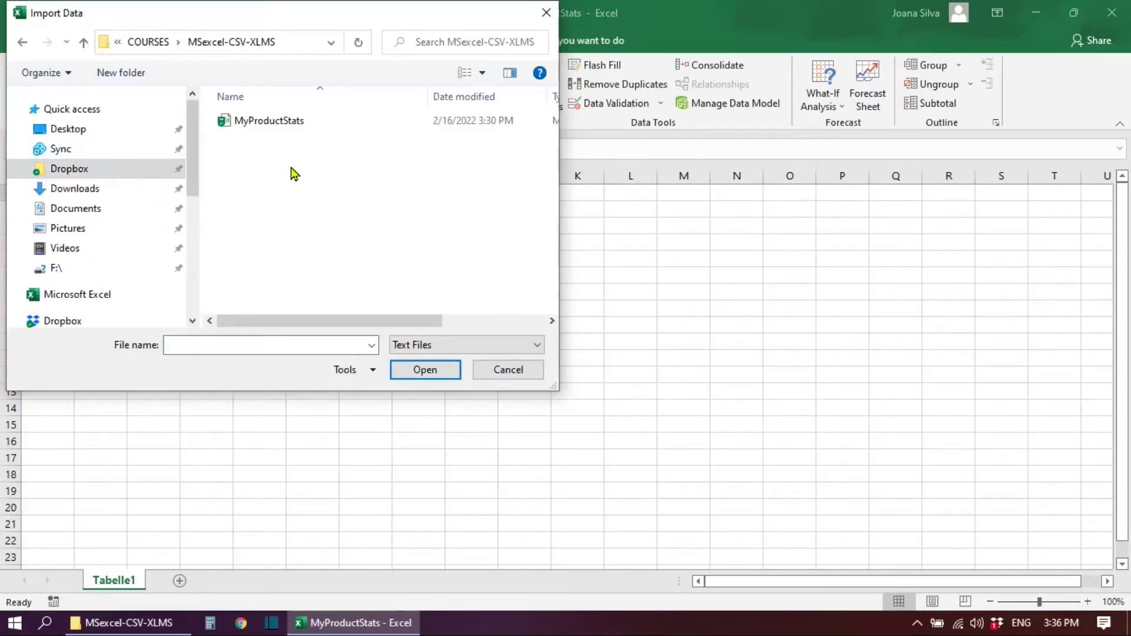
pyautogui.click(259, 125)
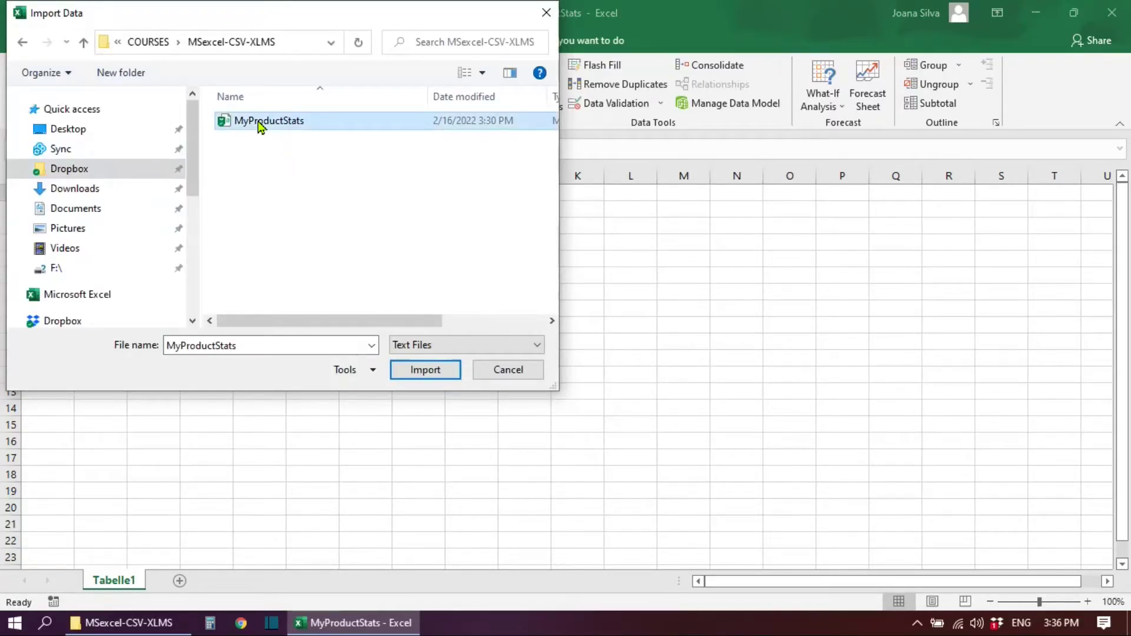
pyautogui.click(435, 372)
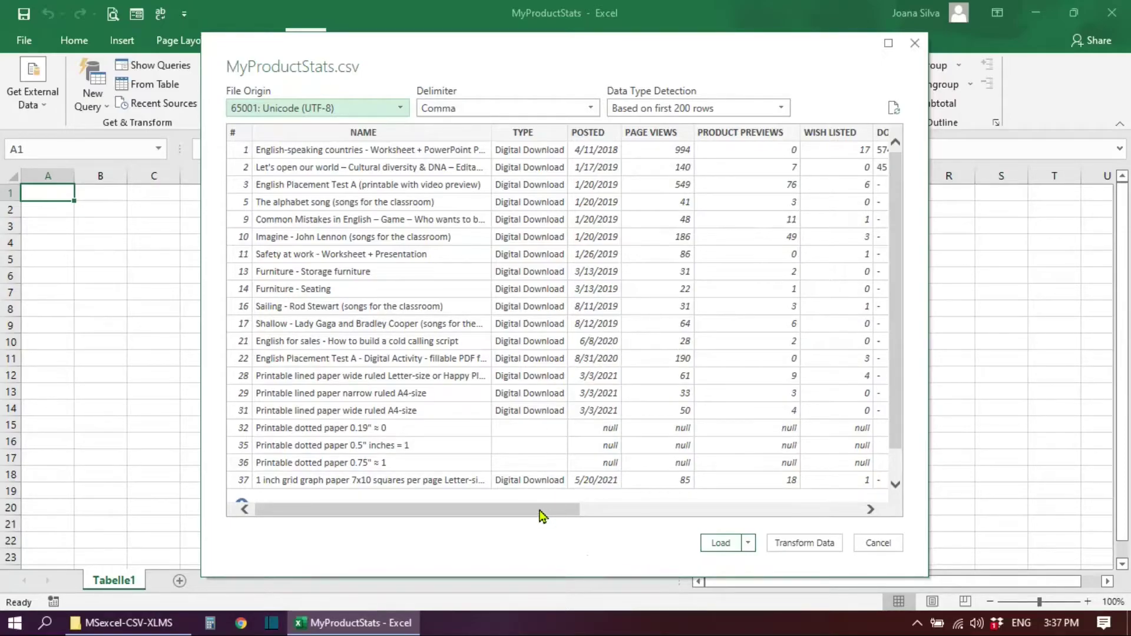
pyautogui.moveTo(539, 512); pyautogui.dragTo(487, 510)
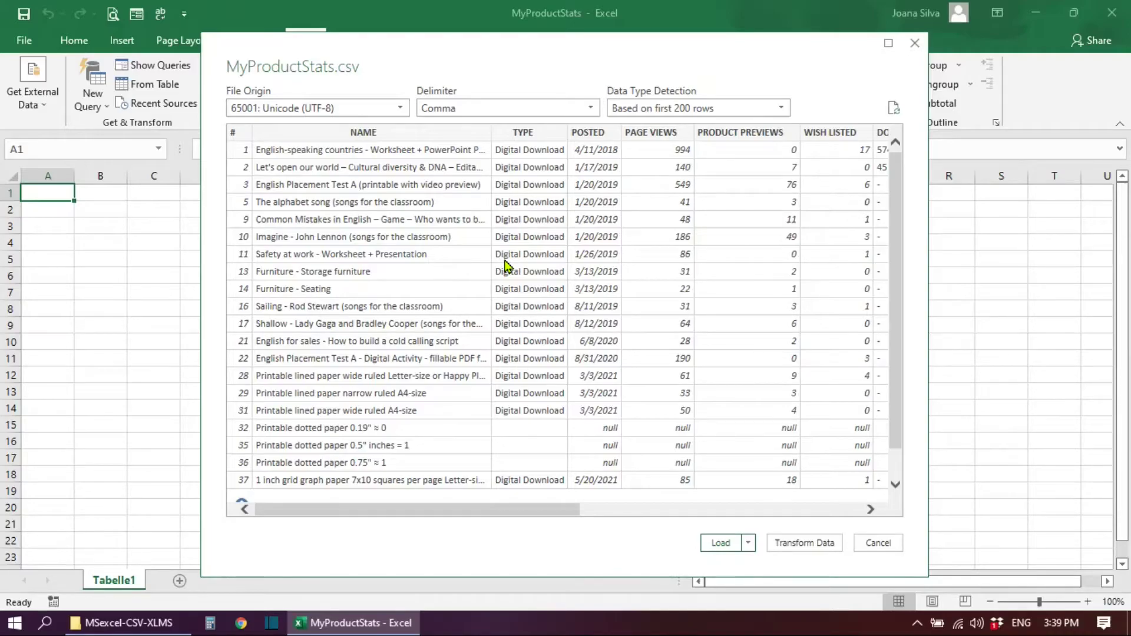
pyautogui.click(481, 109)
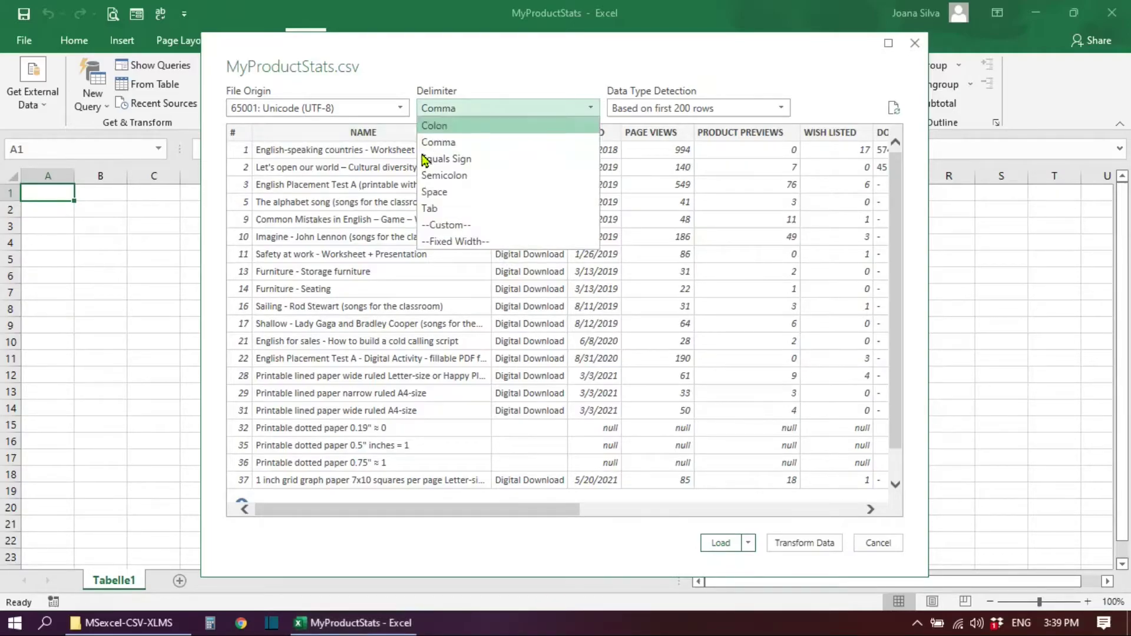
pyautogui.click(446, 209)
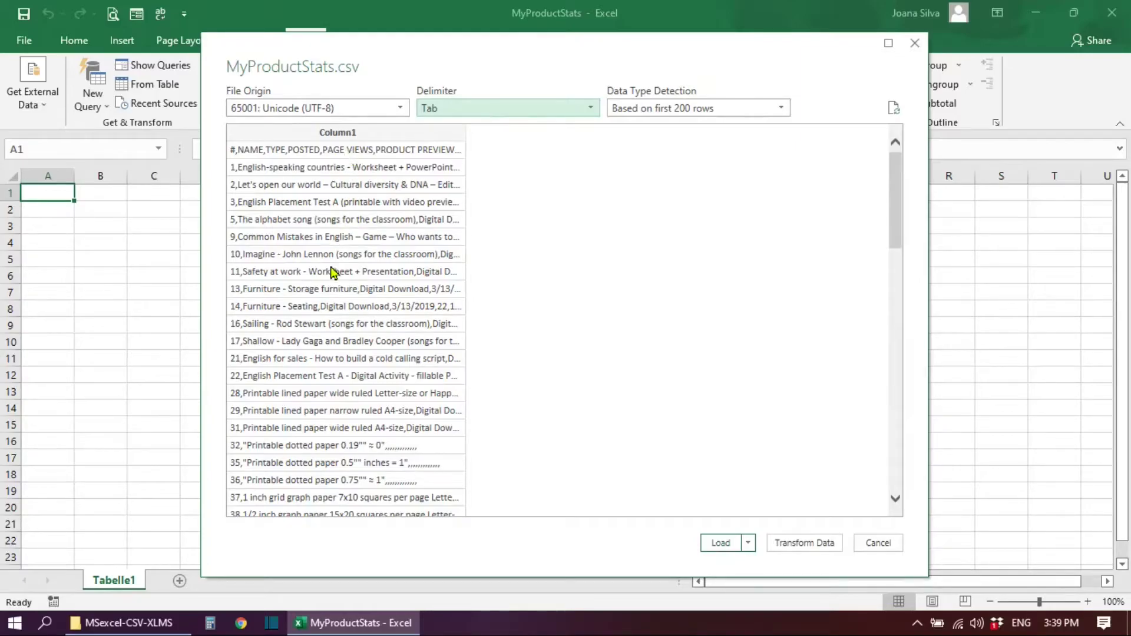
pyautogui.click(468, 115)
pyautogui.click(463, 148)
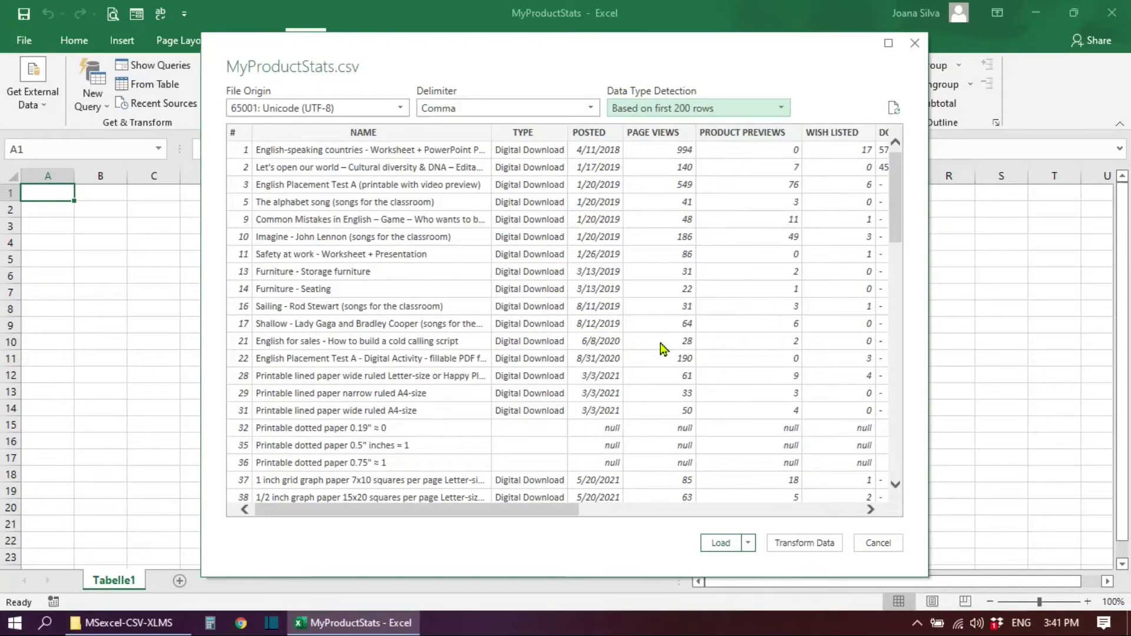
# Switch the MyProductStats.csv preview's data type detection to 'Based on entire dataset'
pyautogui.click(780, 109)
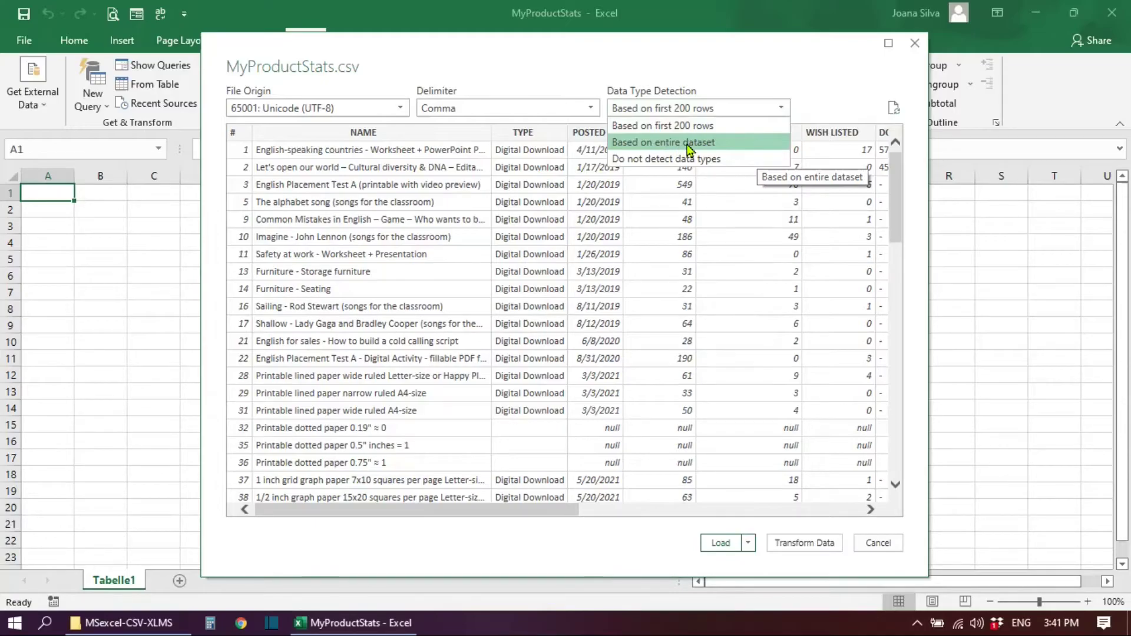
pyautogui.click(687, 148)
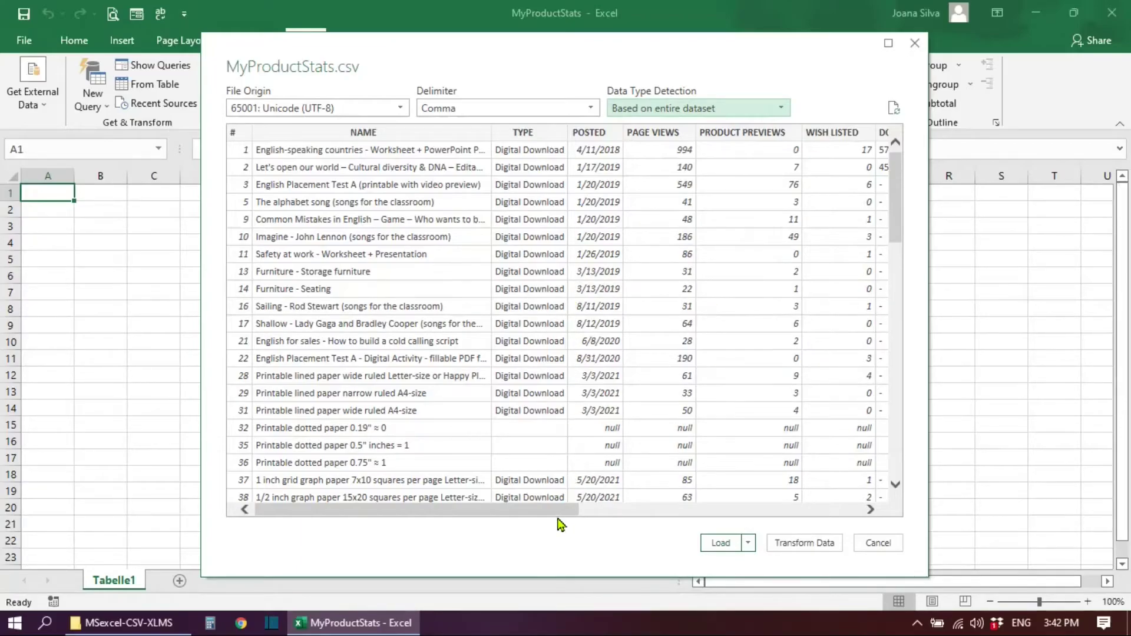
pyautogui.moveTo(541, 511); pyautogui.dragTo(417, 501)
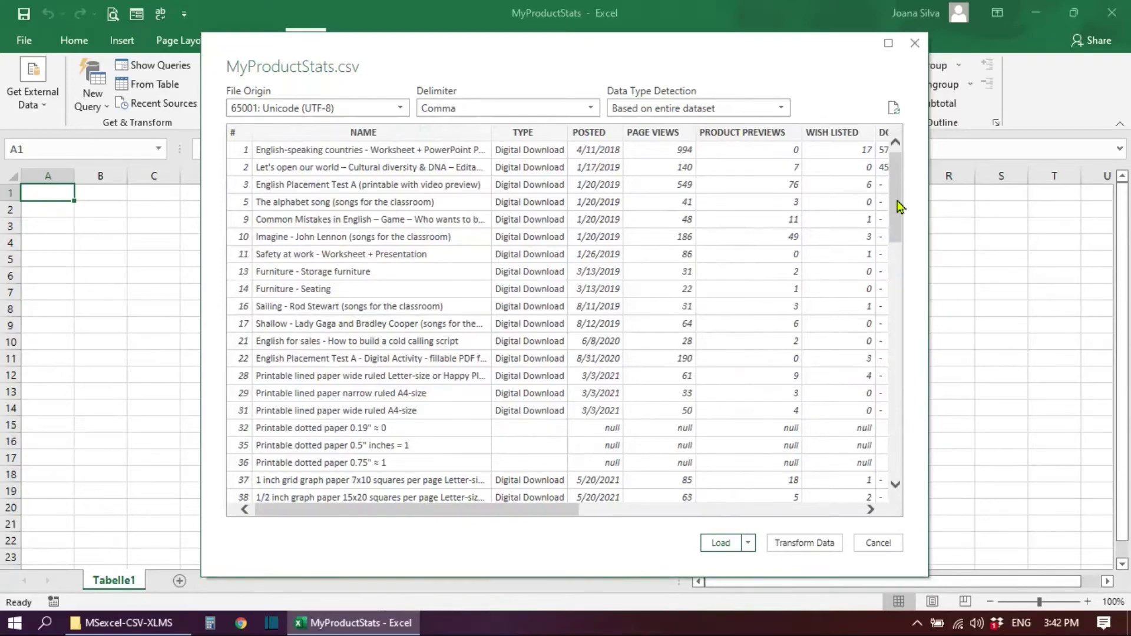
pyautogui.moveTo(896, 196); pyautogui.dragTo(896, 136)
# Load the product stats as a table on Sheet1, close Workbook Queries, browse table styles, and save
pyautogui.click(721, 543)
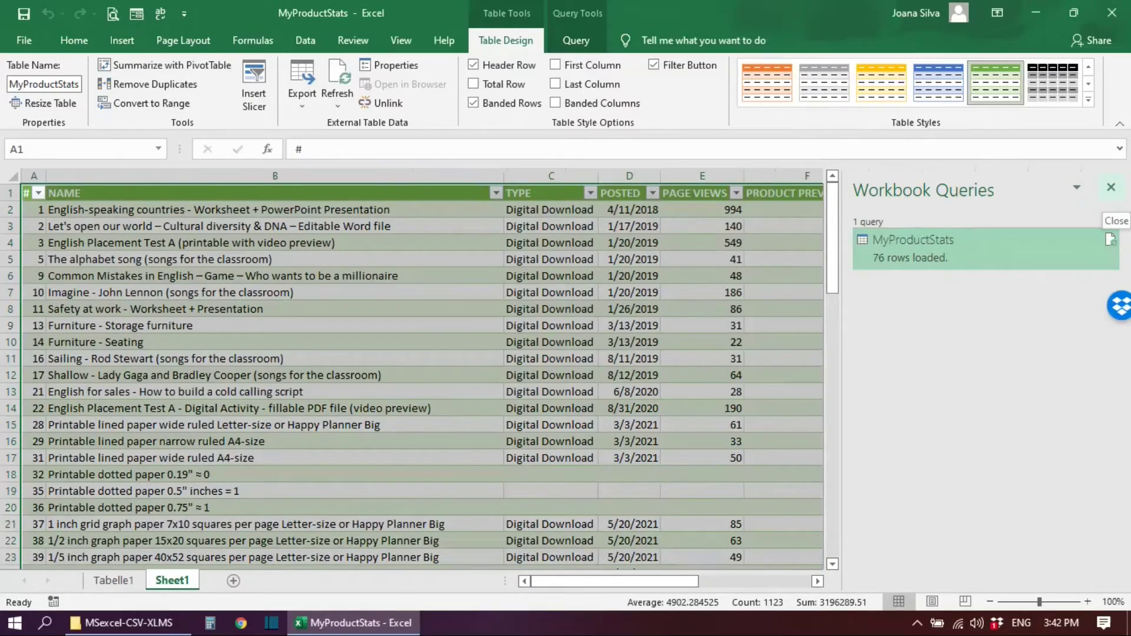
pyautogui.click(1111, 187)
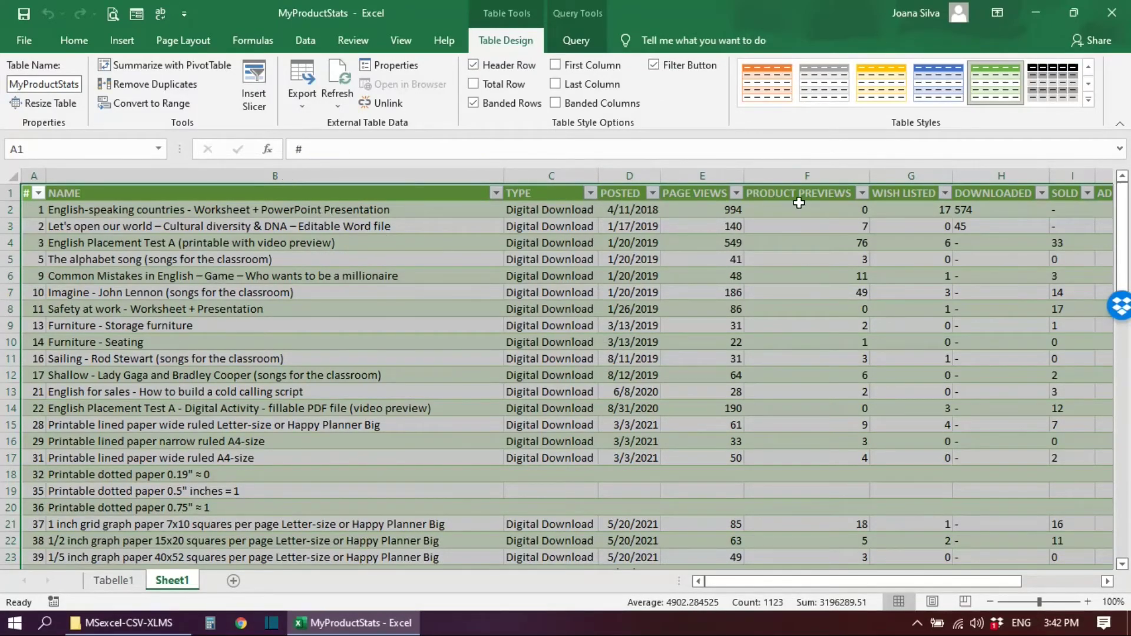
pyautogui.moveTo(760, 584)
pyautogui.mouseDown()
pyautogui.moveTo(857, 584)
pyautogui.moveTo(761, 583)
pyautogui.mouseUp()
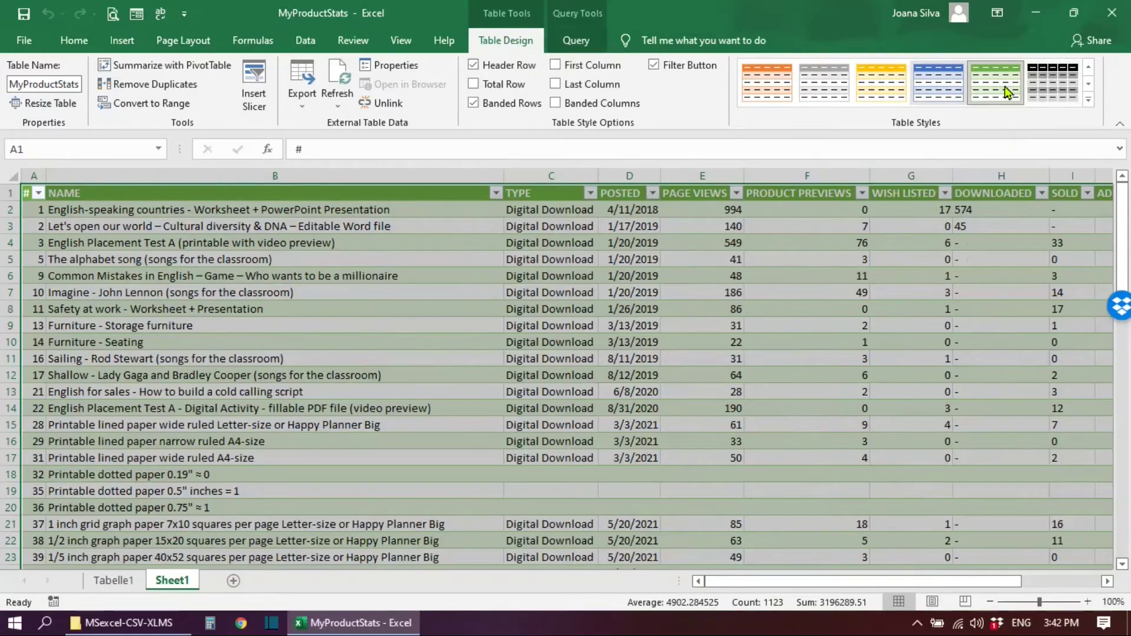
pyautogui.click(1087, 87)
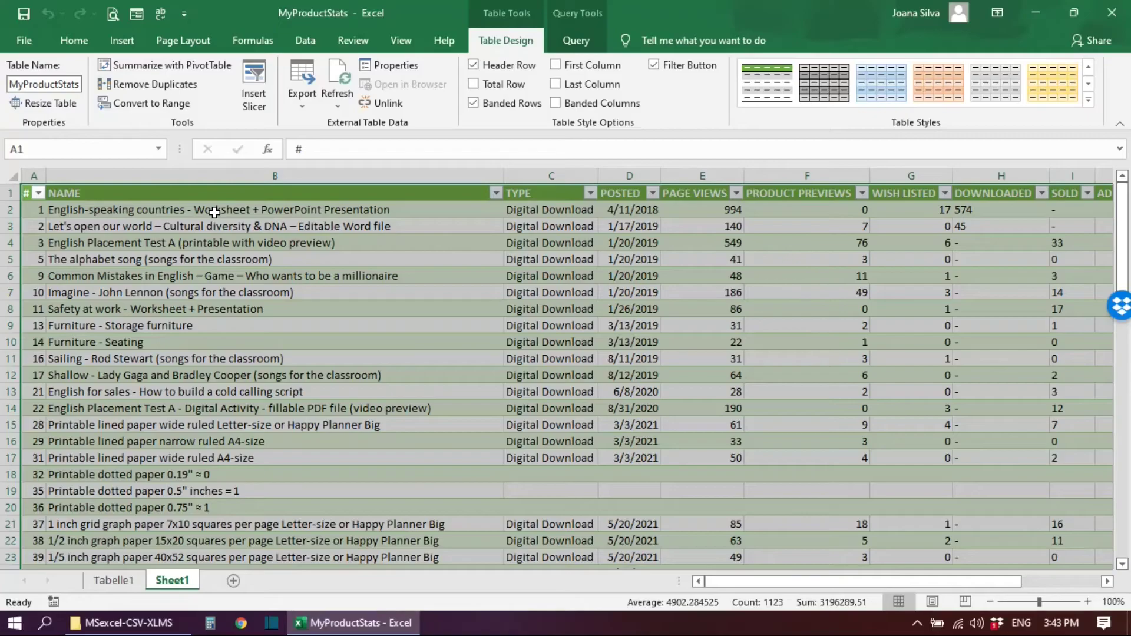
pyautogui.click(24, 14)
# Close Excel, reopen MyProductStats.xlsx from File Explorer, and enable its content to check the table
pyautogui.click(1112, 13)
pyautogui.click(101, 291)
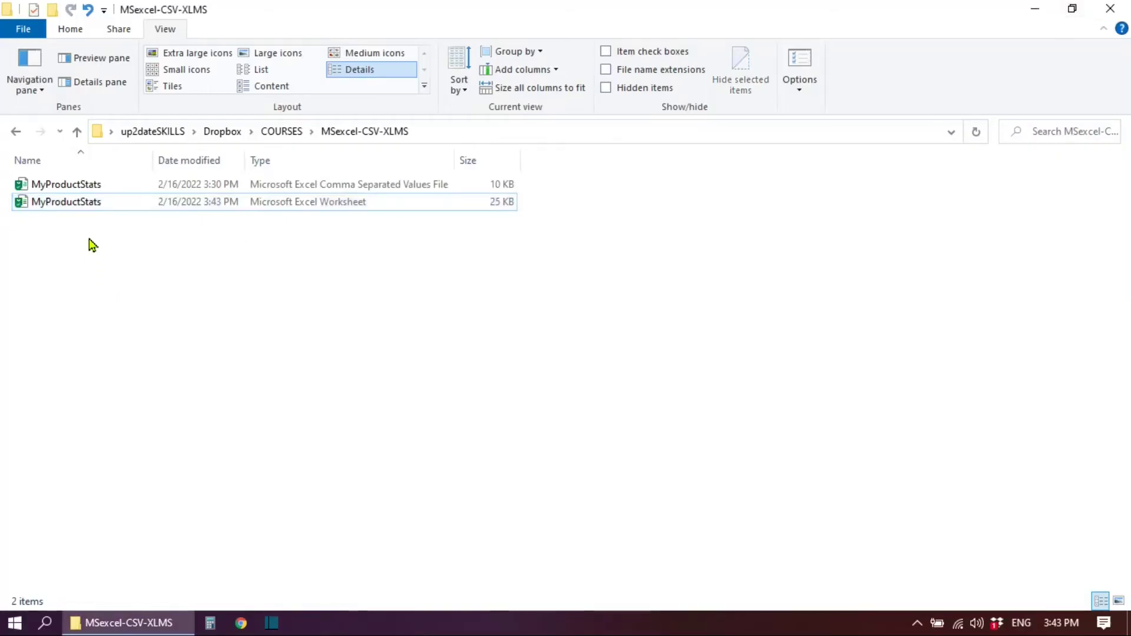
pyautogui.doubleClick(76, 203)
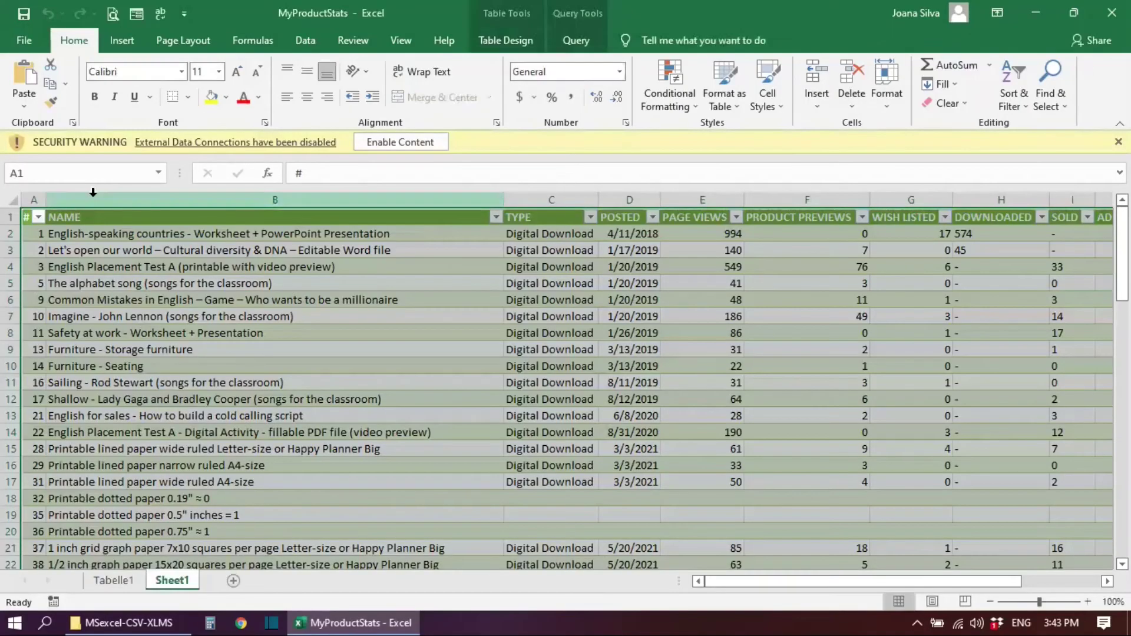
pyautogui.click(410, 142)
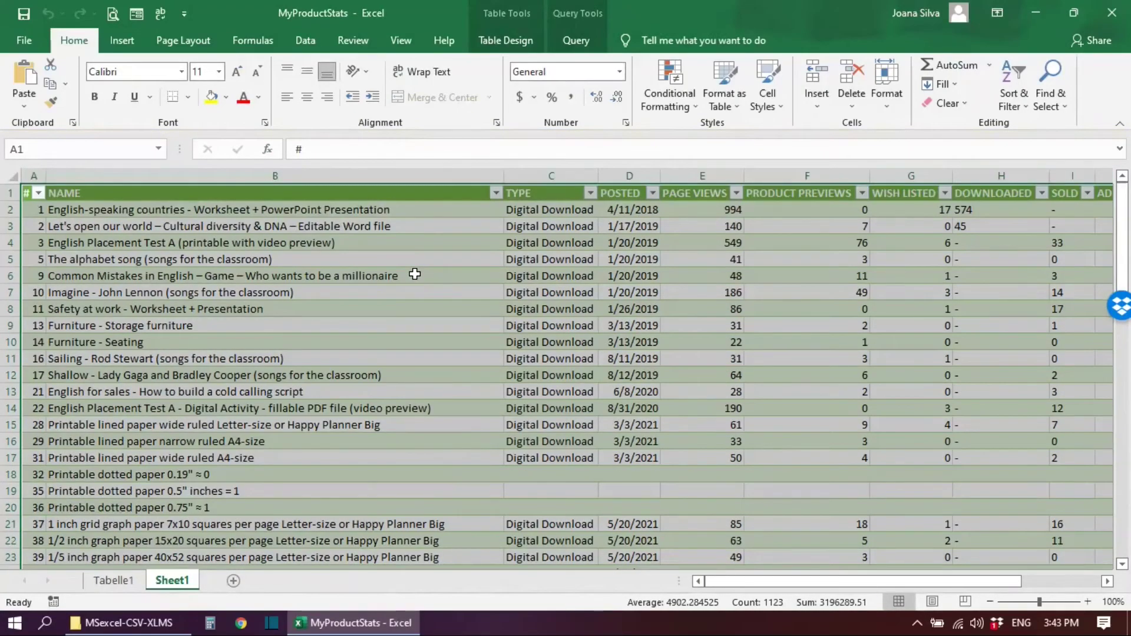
pyautogui.scroll(-5, 415, 274)
pyautogui.scroll(5, 412, 274)
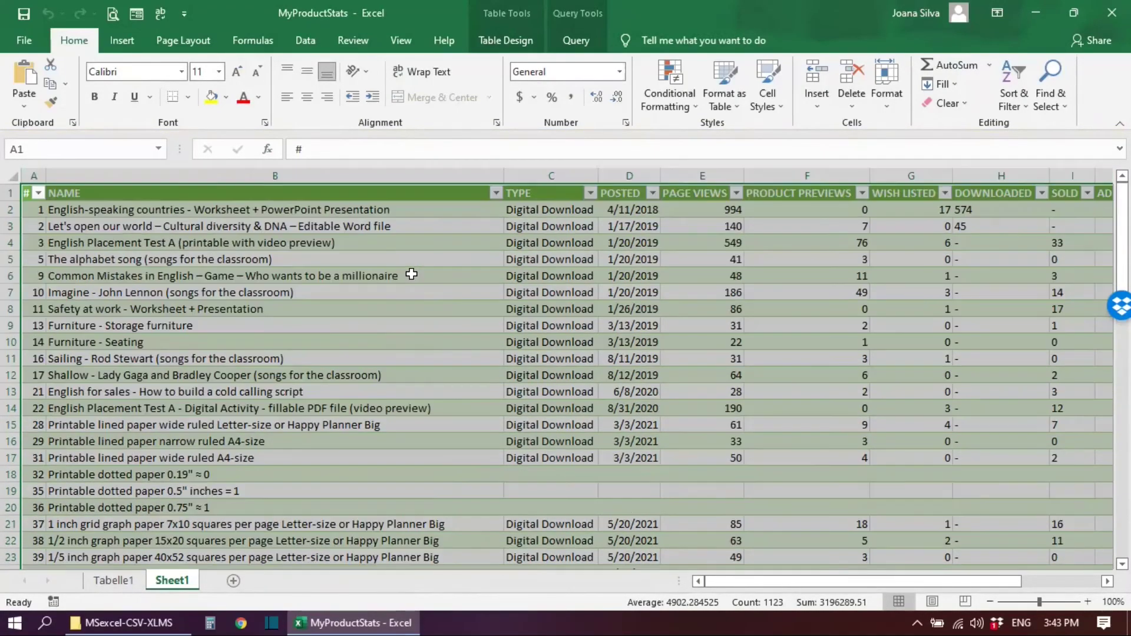